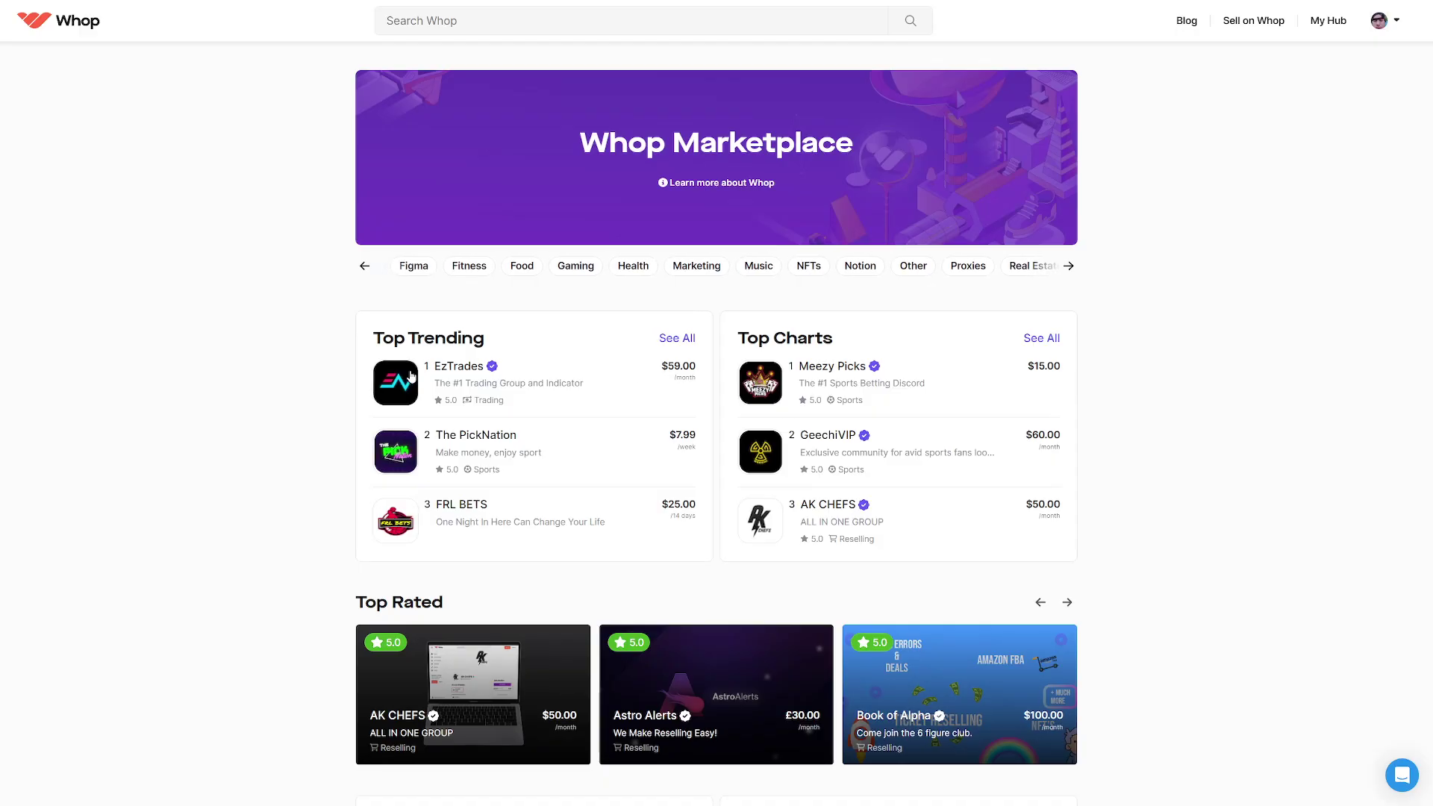
Step: Open the EzTrades listing from Top Trending and scroll through its plans and reviews
click(419, 374)
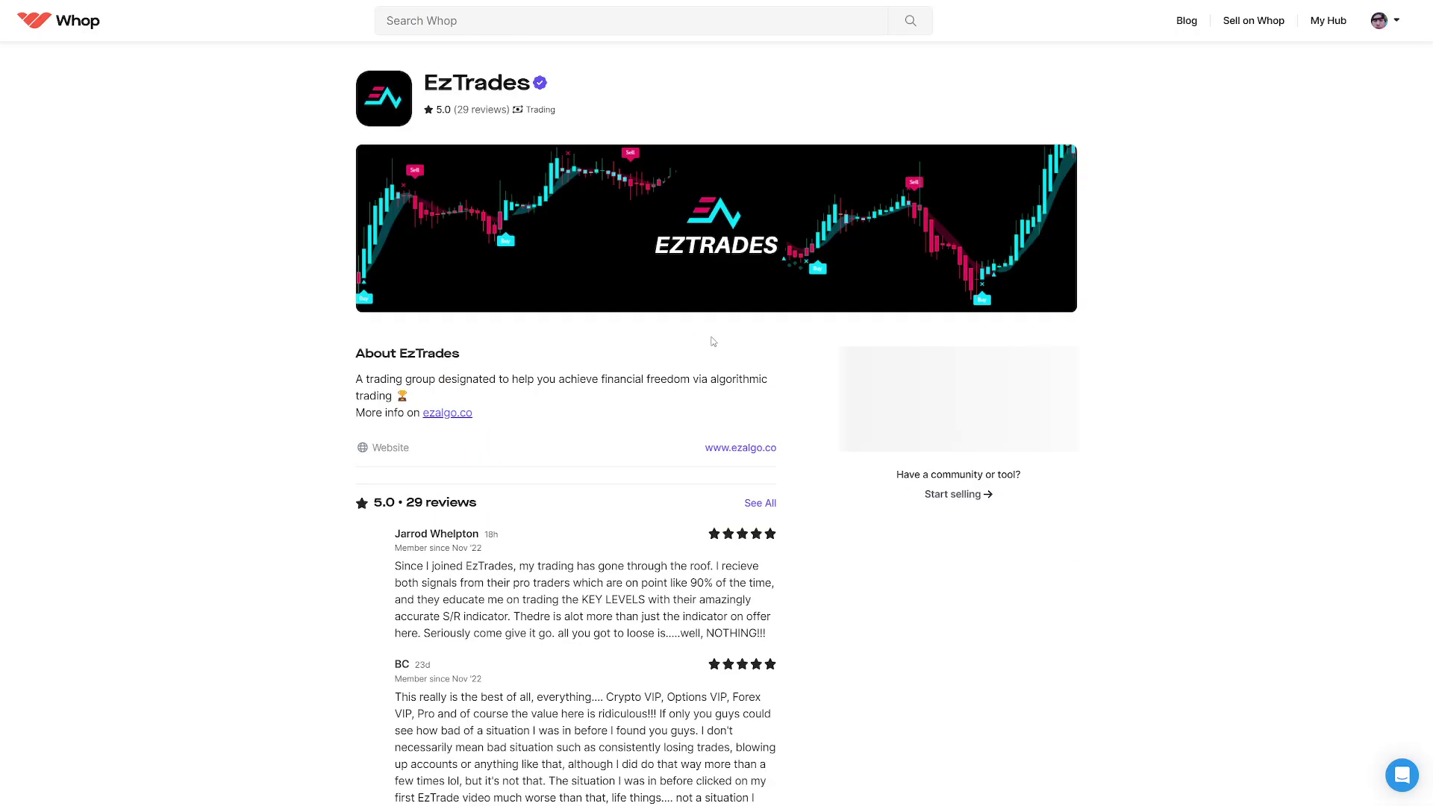
scroll(1038, 340, down, 2)
scroll(1042, 338, down, 5)
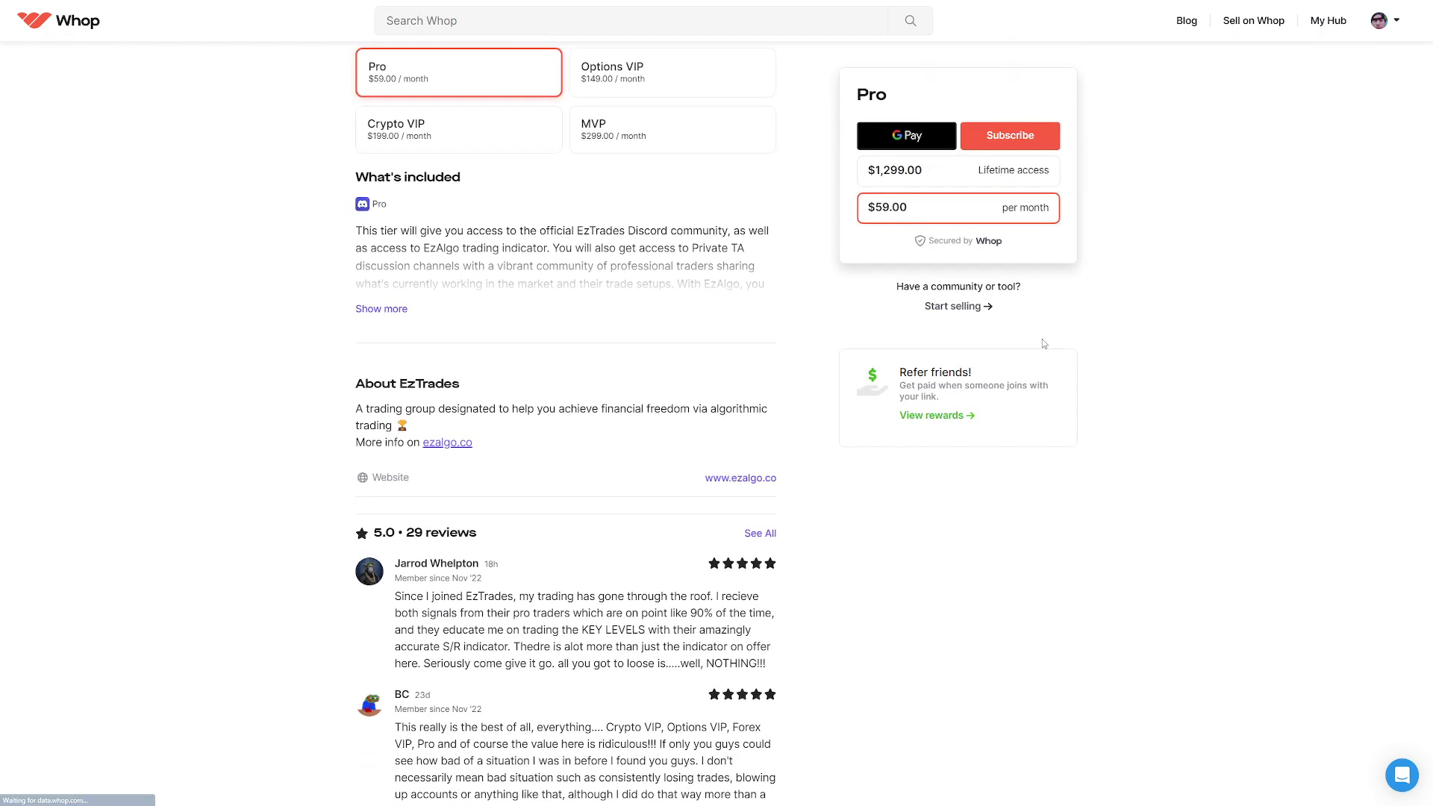
scroll(1127, 359, up, 6)
Step: Go back to the Whop Marketplace and scroll through its rankings
key(alt+Left)
scroll(1202, 268, down, 9)
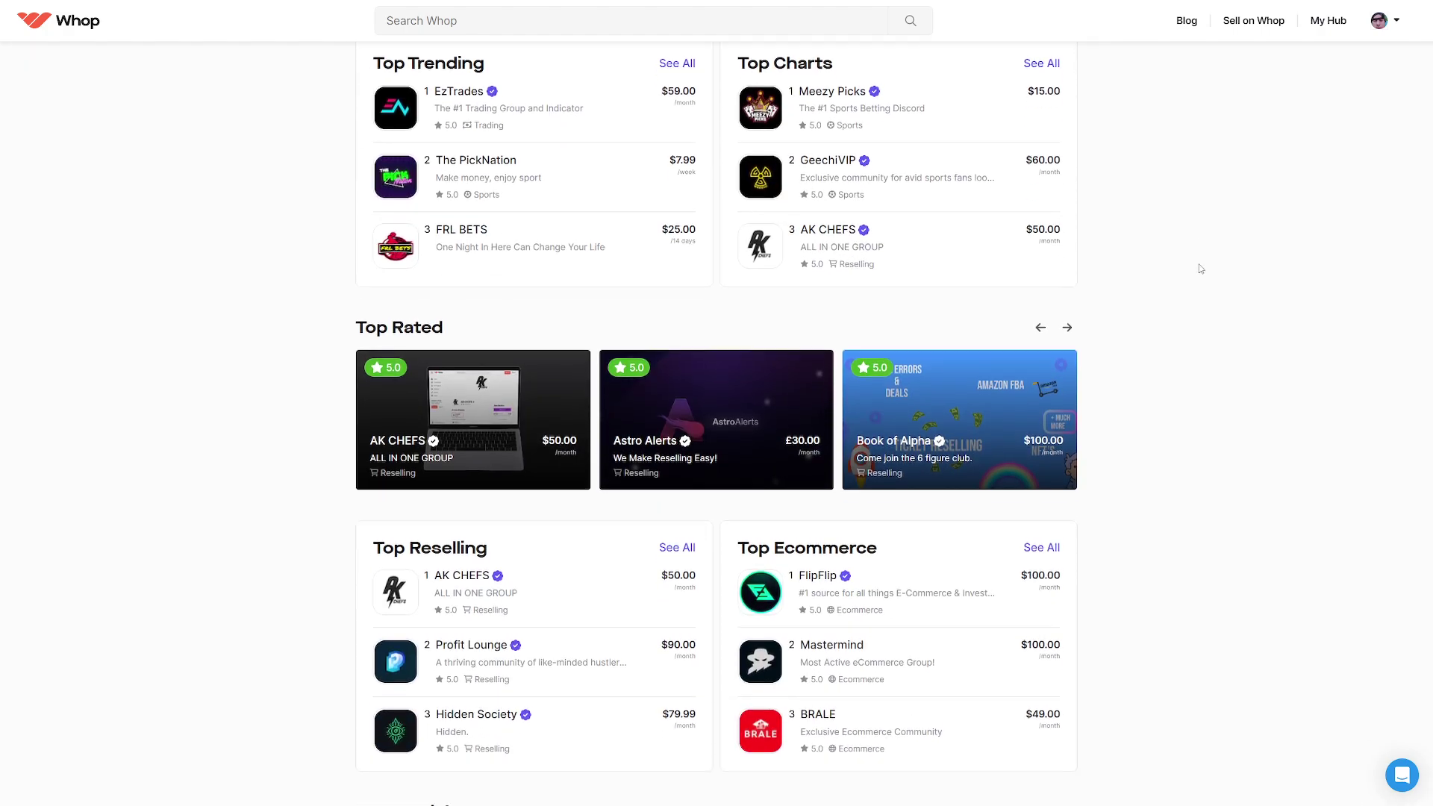
scroll(1195, 267, down, 7)
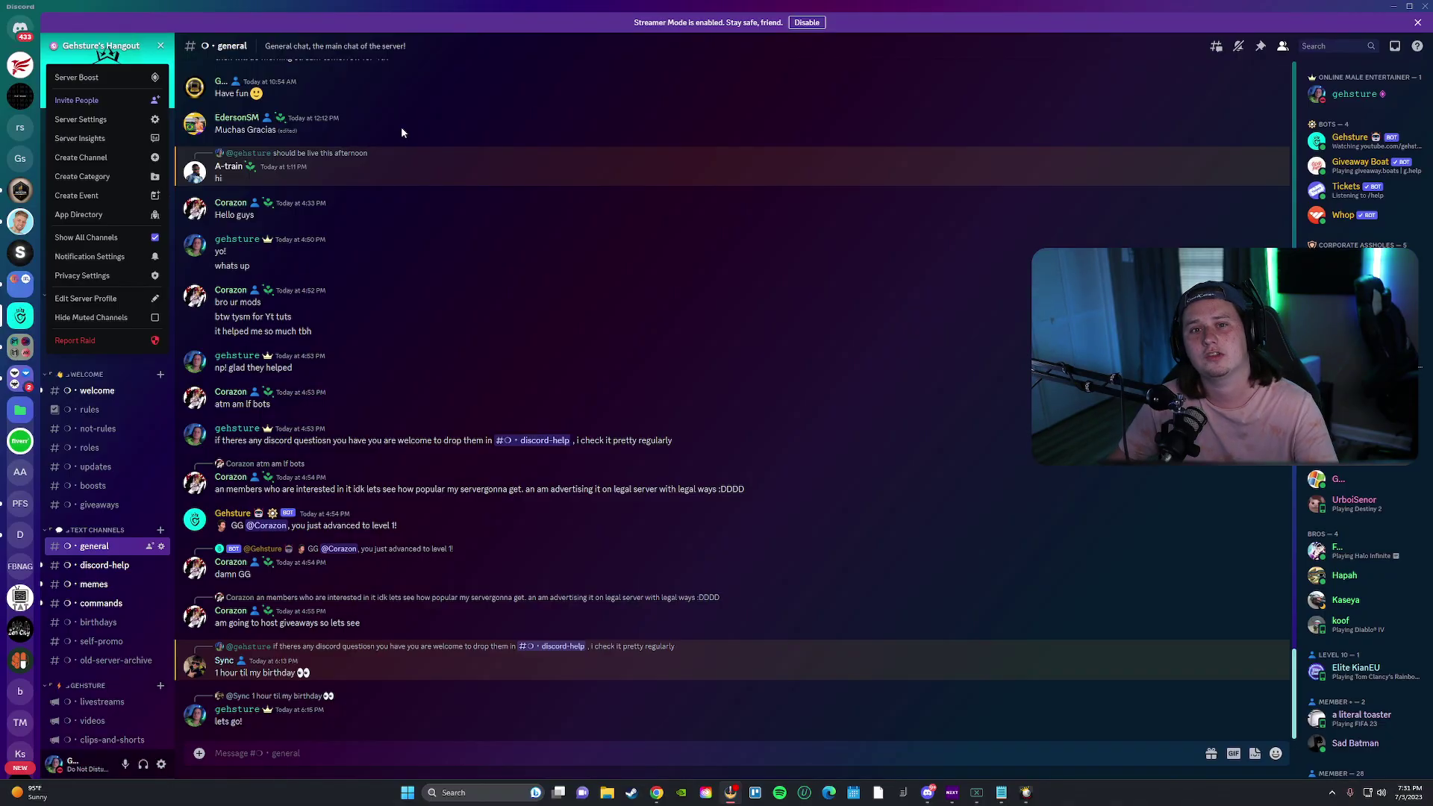
Step: Open Gehsture's Hangout server settings on the AutoMod page under Safety Setup
click(131, 121)
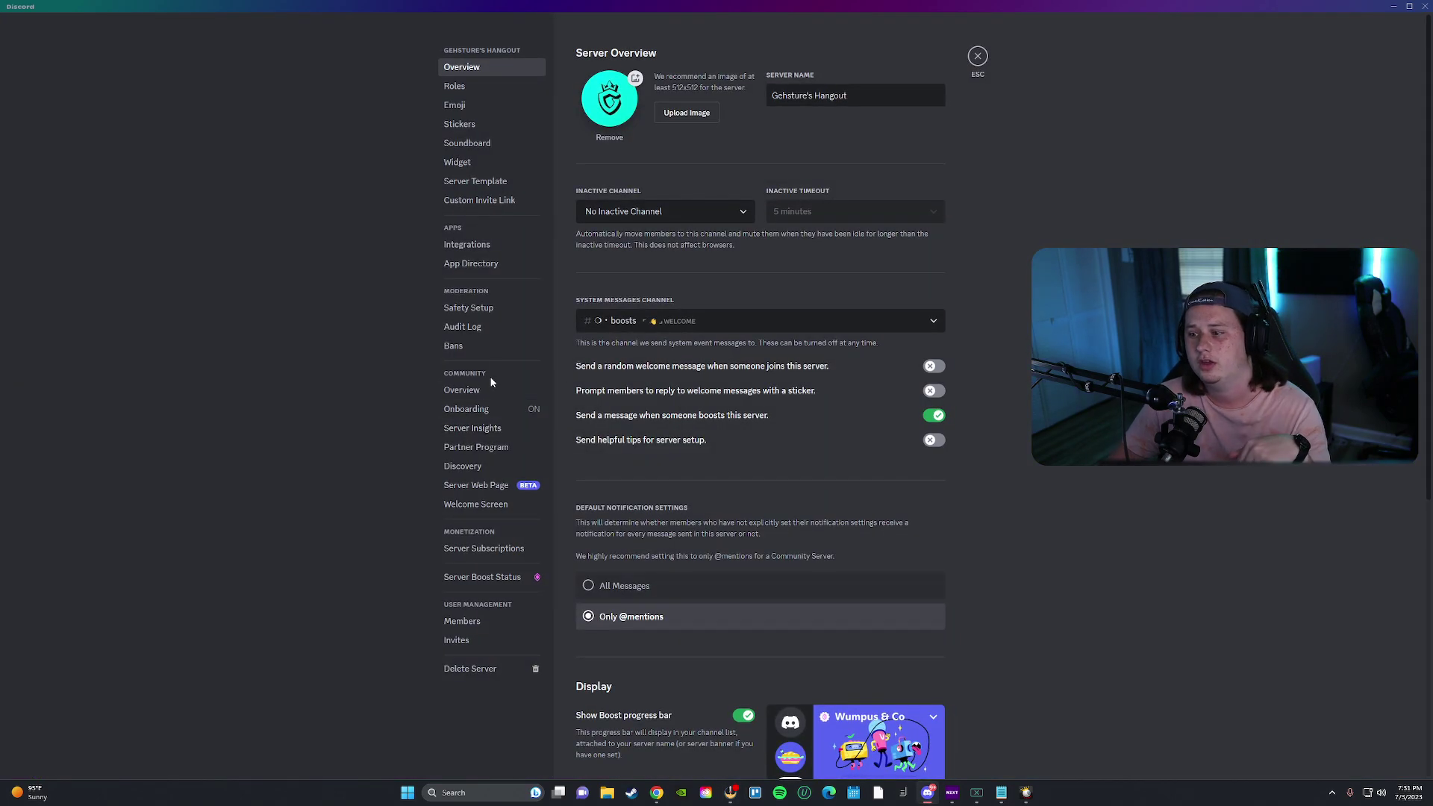
click(497, 307)
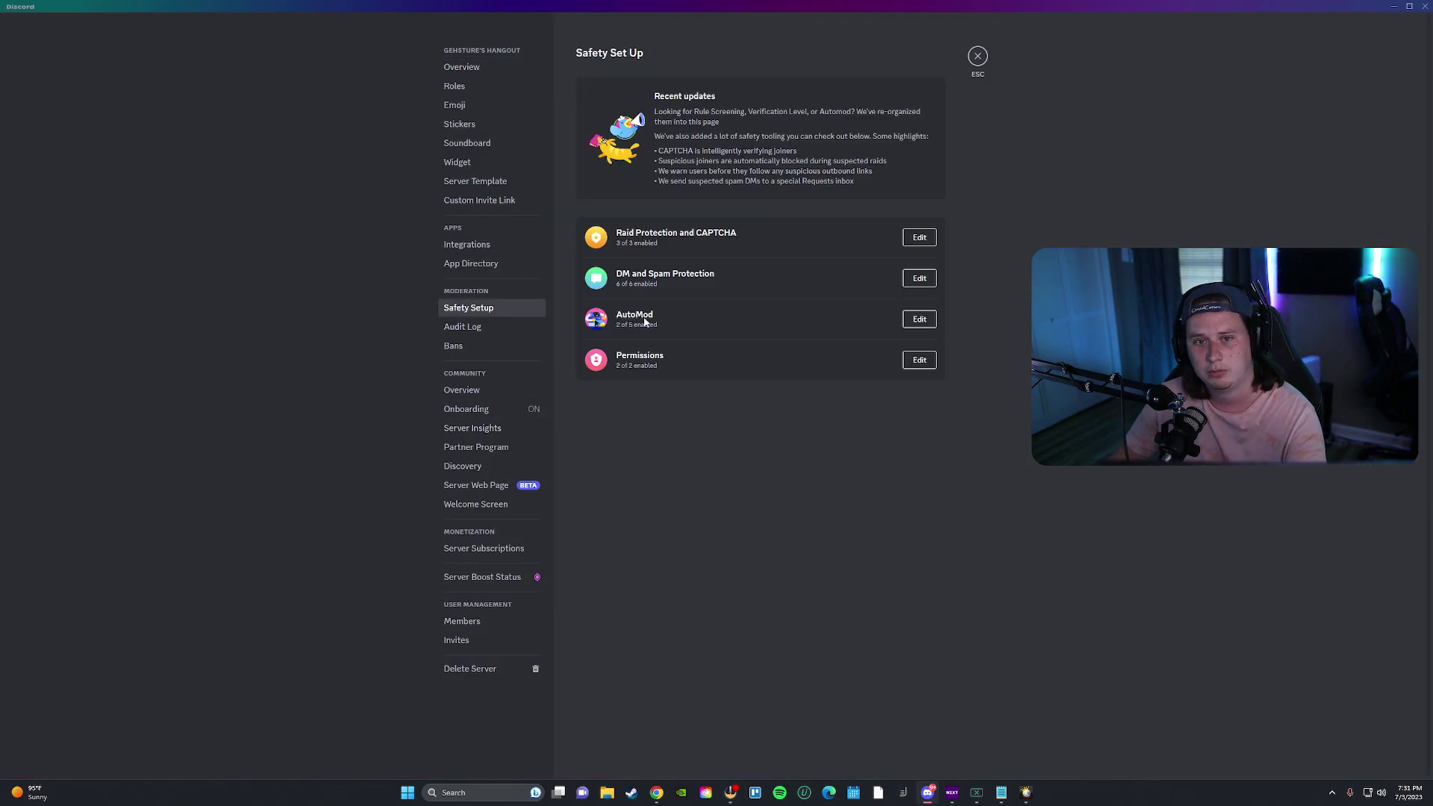
click(919, 318)
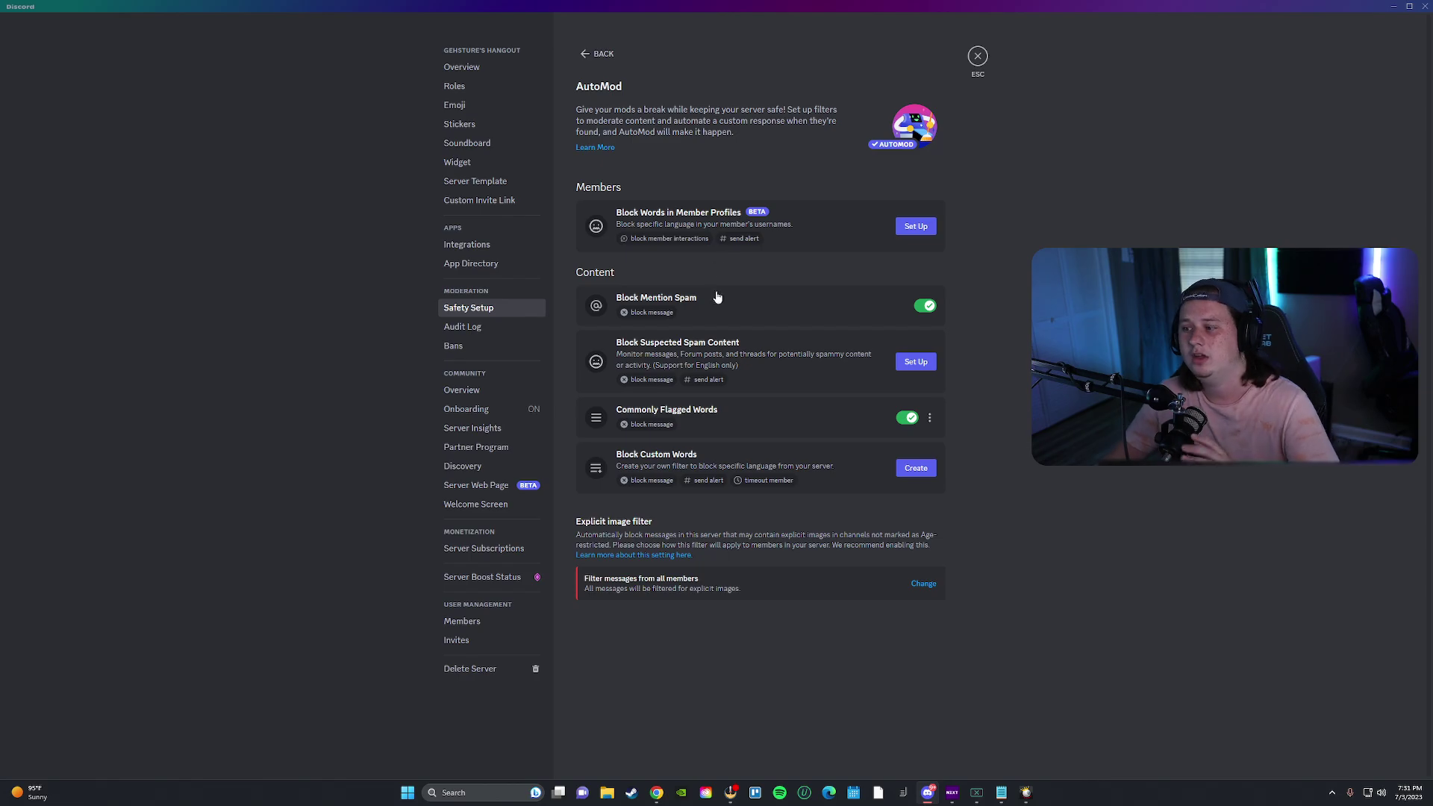
Step: Inspect the Block Mention Spam and Block Suspected Spam Content rule settings
click(820, 312)
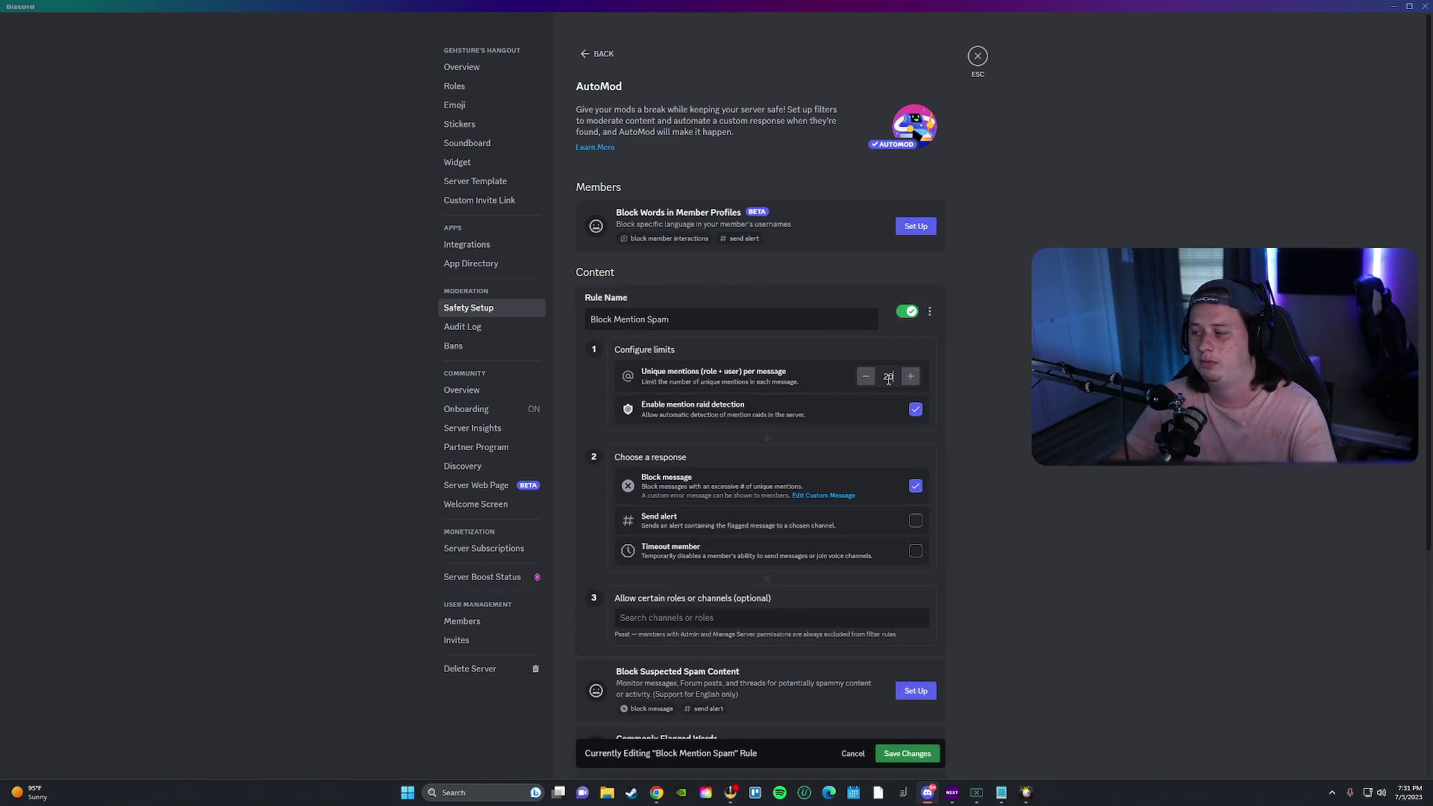
click(850, 300)
click(786, 363)
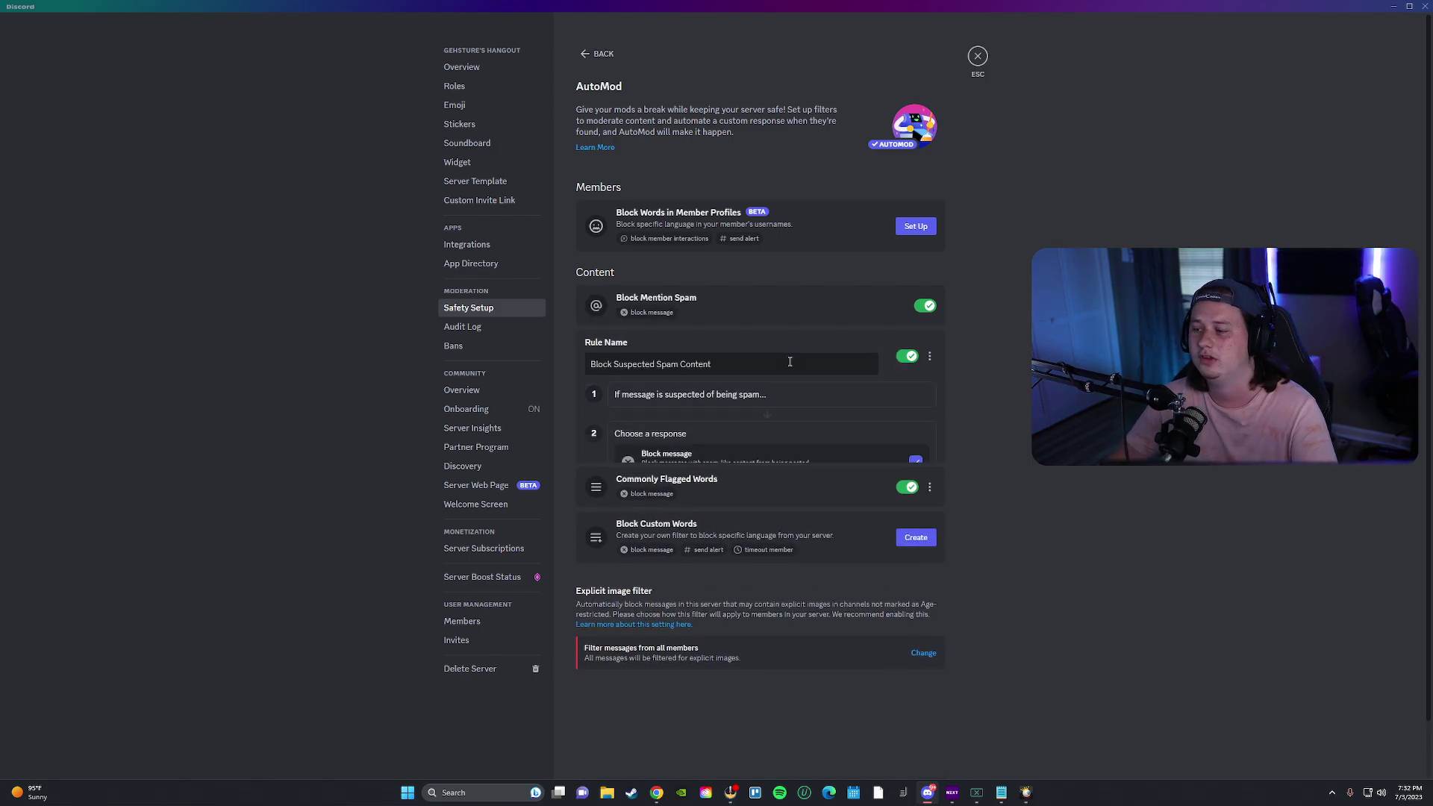
click(738, 358)
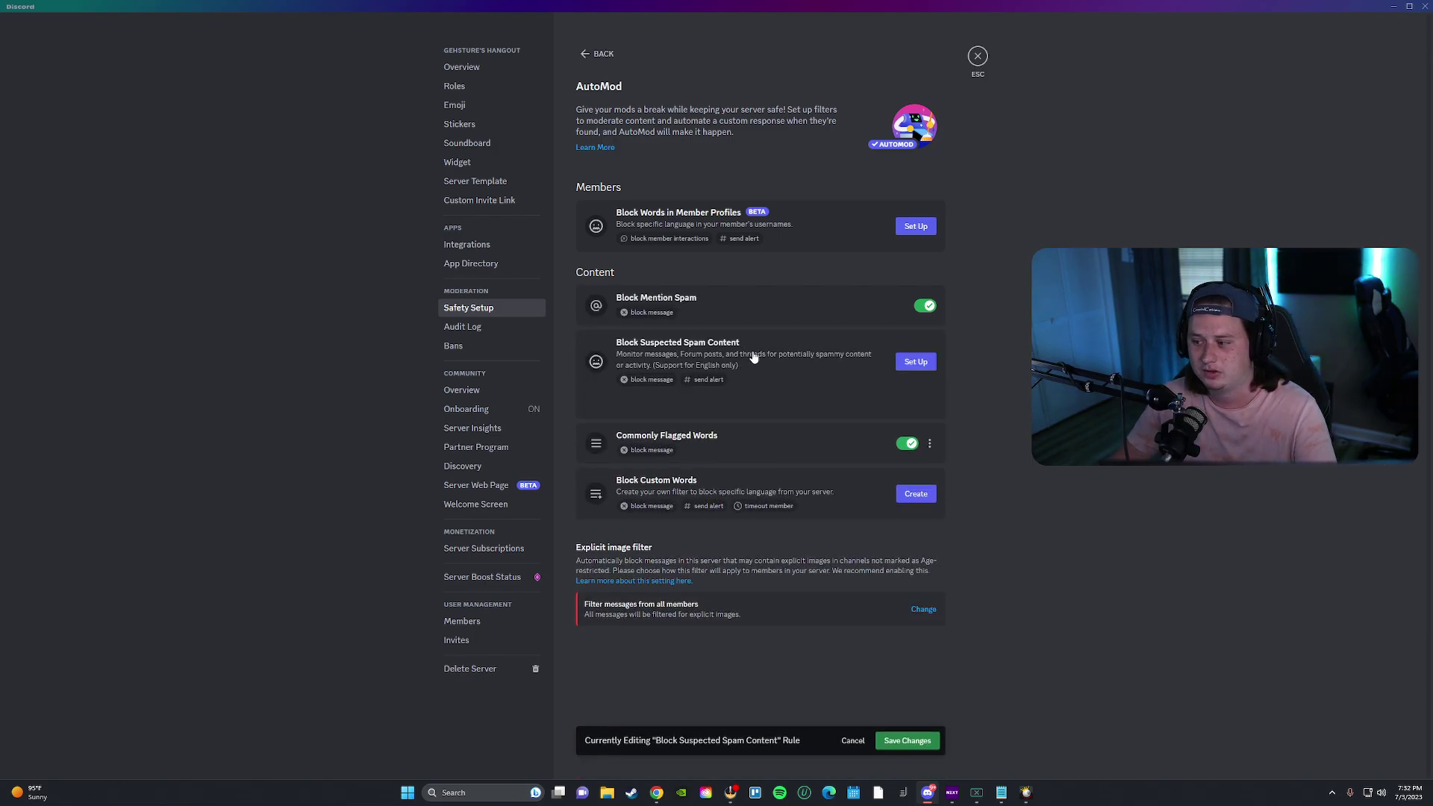
Step: Review the Commonly Flagged Words rule, then start creating a Block Custom Words rule
click(781, 415)
scroll(792, 474, down, 1)
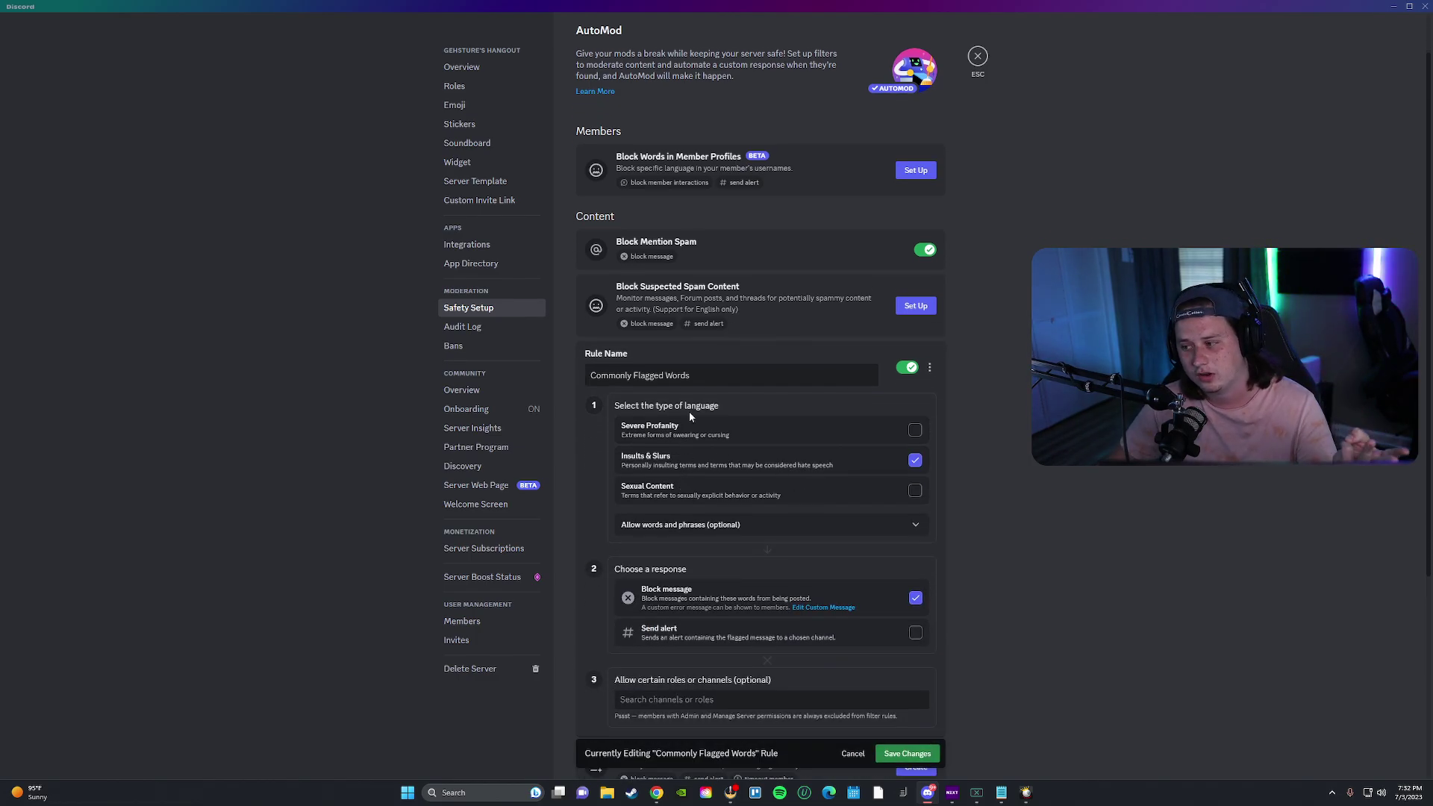
click(694, 363)
click(722, 472)
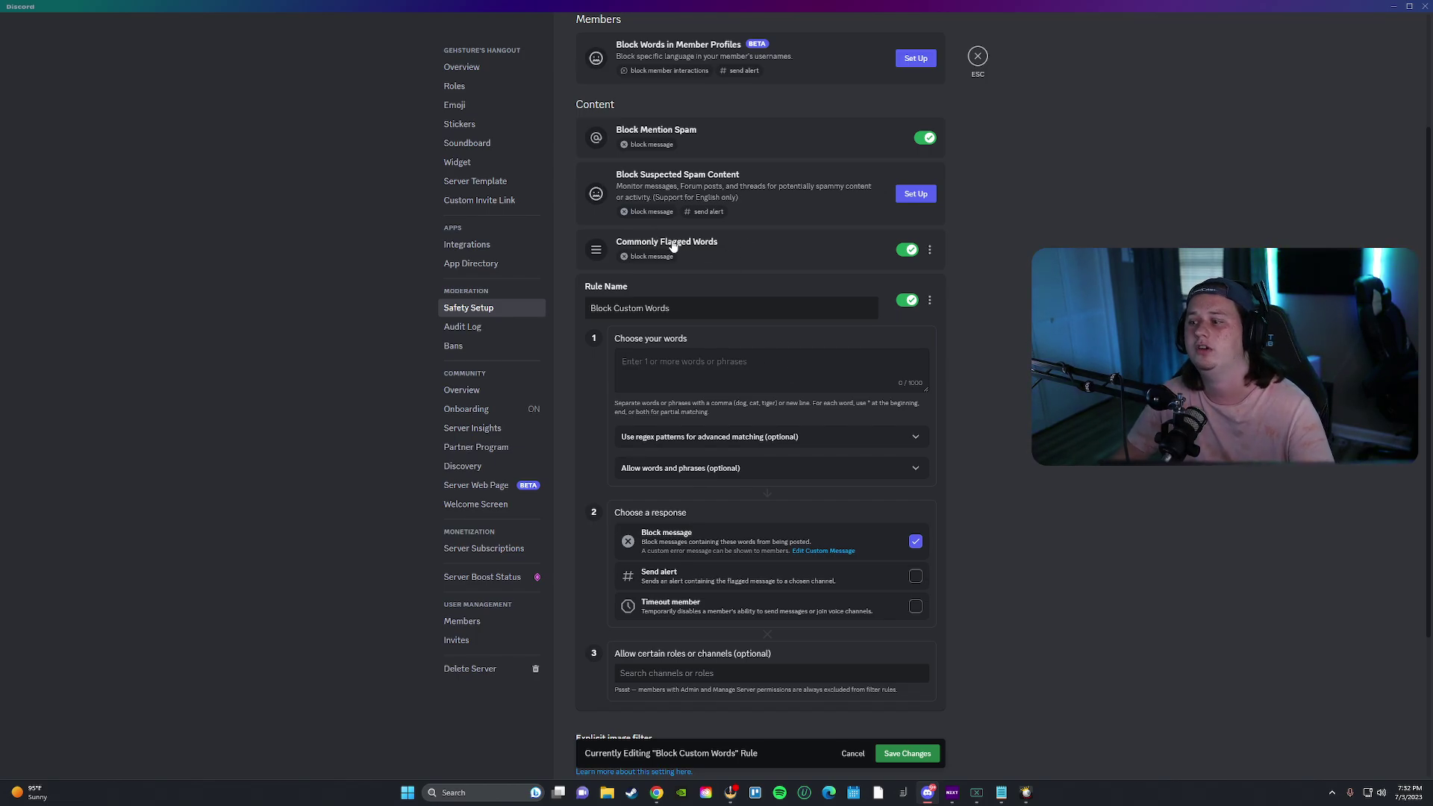
Step: Cancel the Block Custom Words rule without saving any words
click(711, 361)
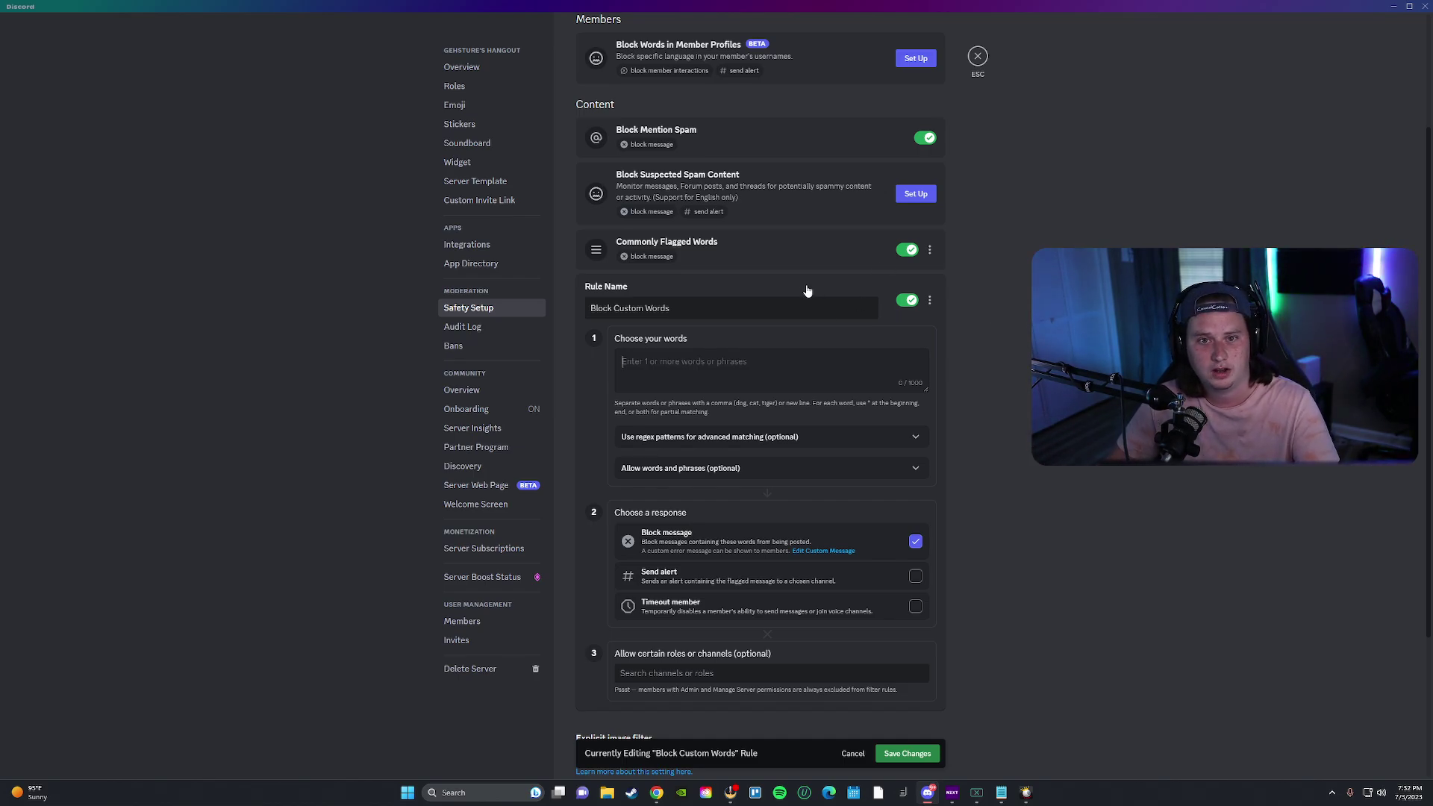
key(Escape)
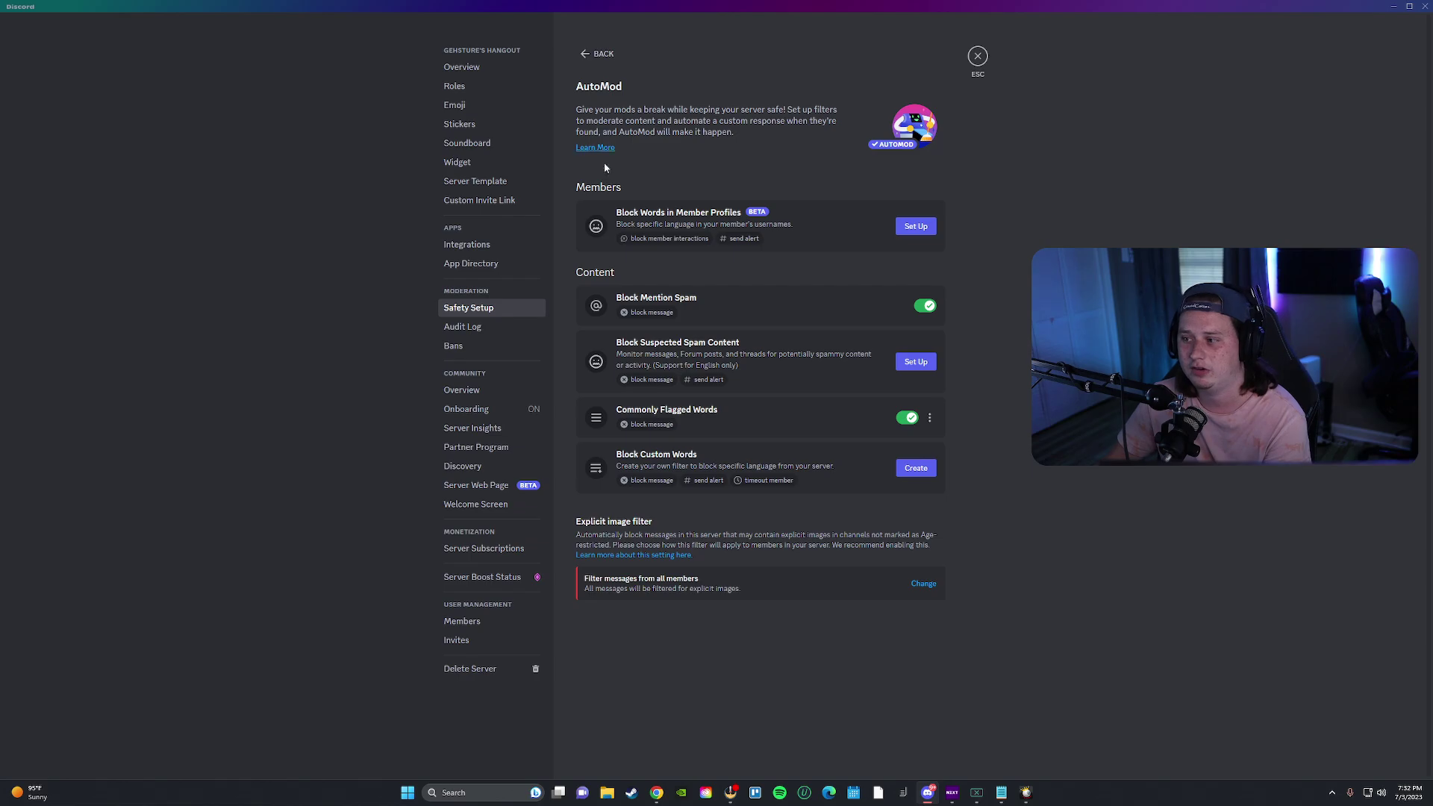
click(794, 237)
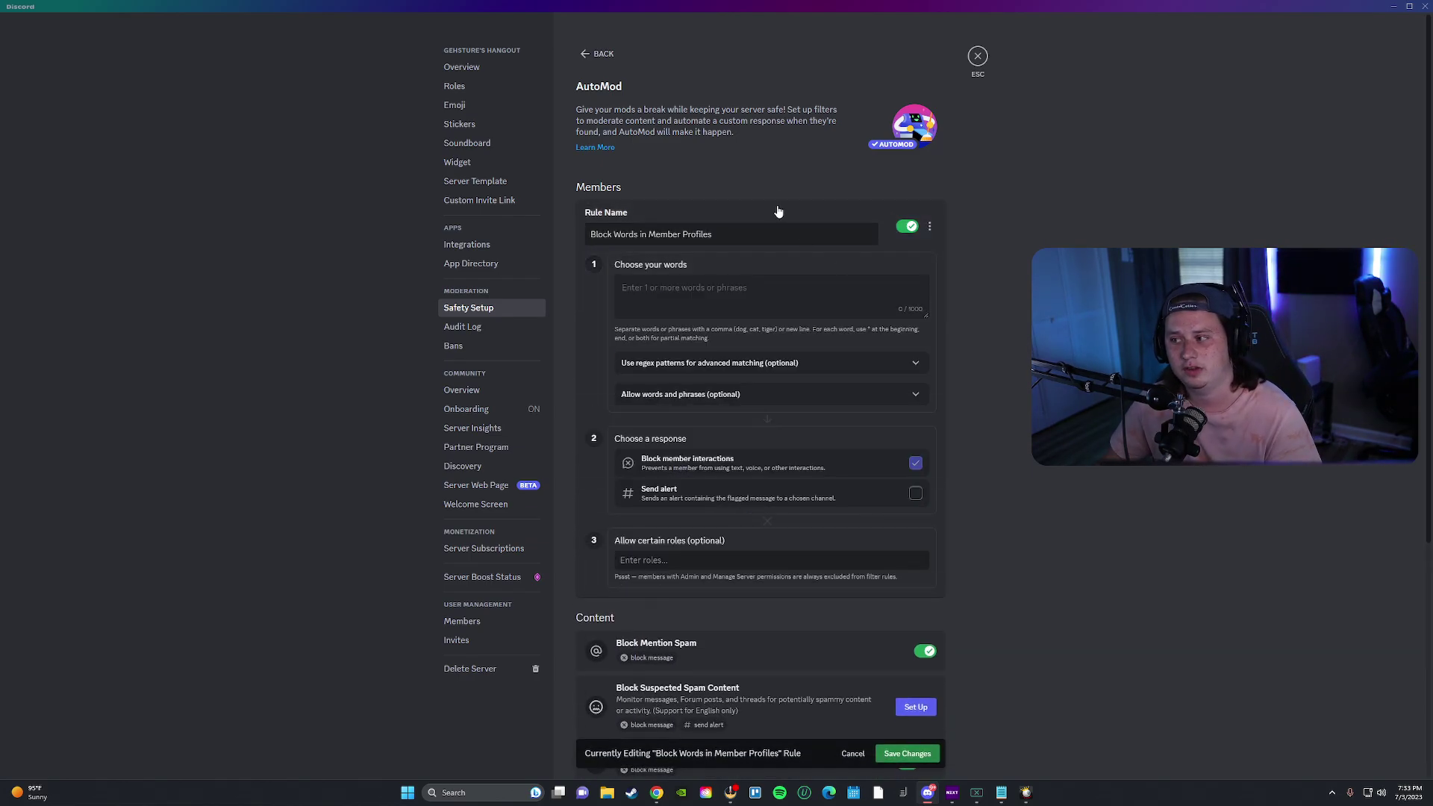
key(Escape)
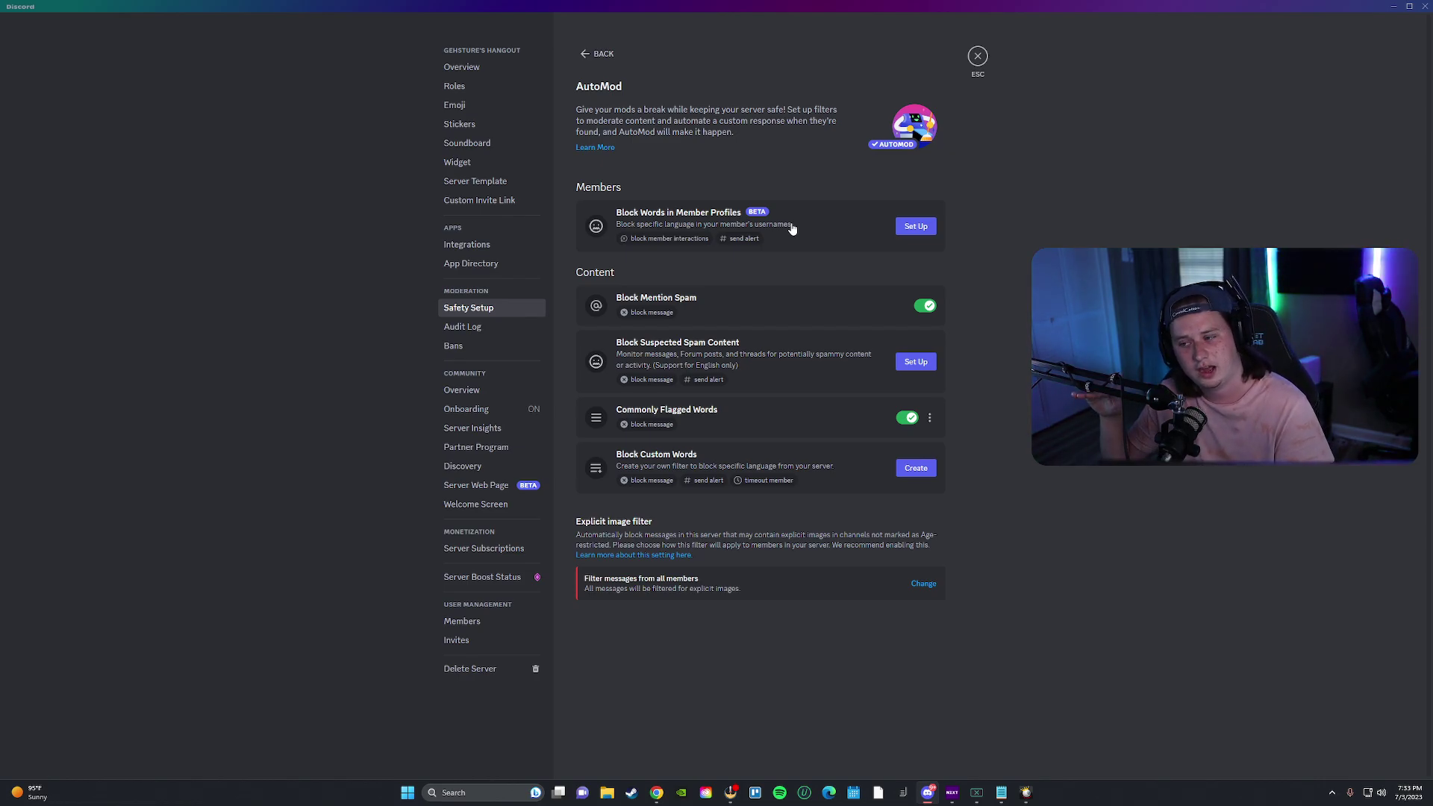
click(718, 226)
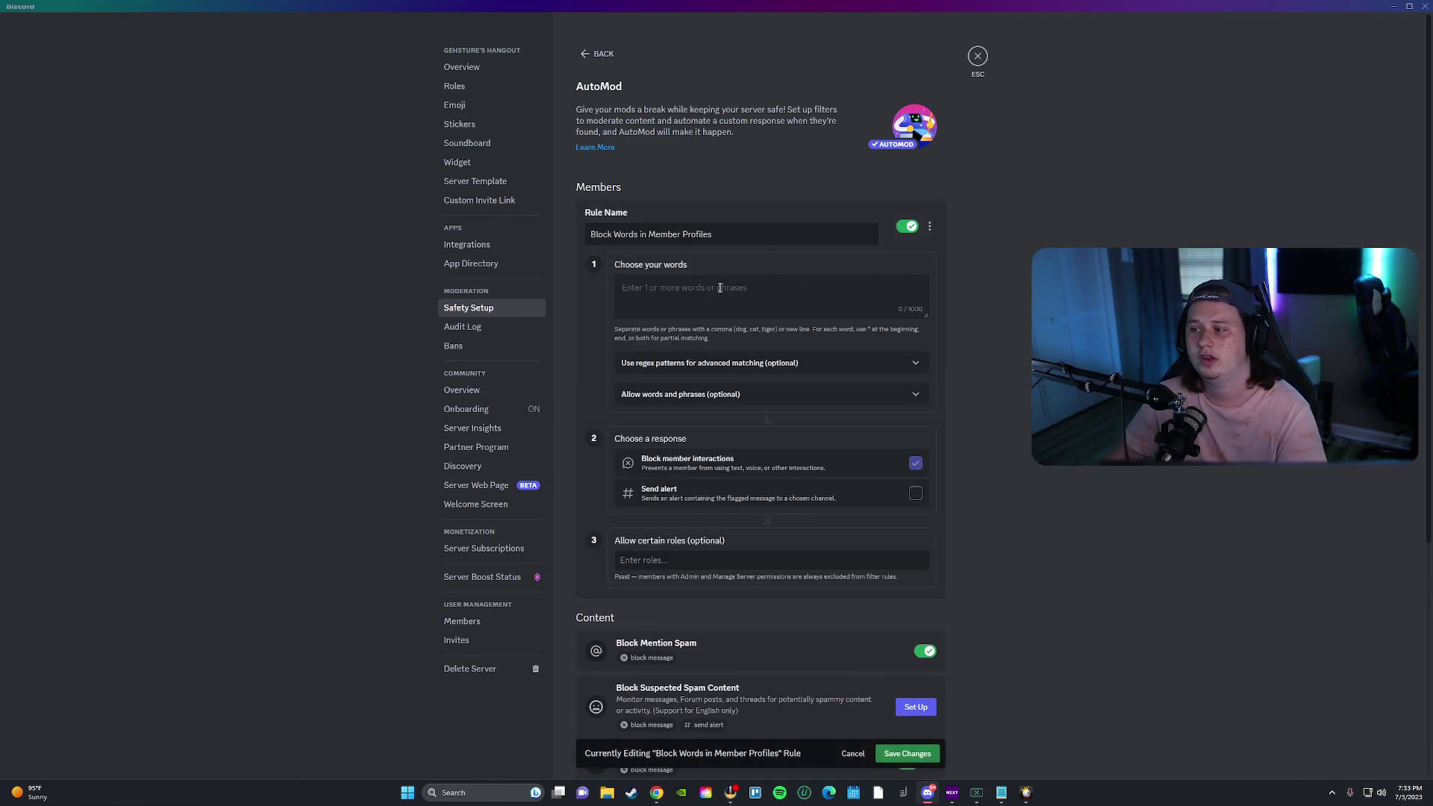
click(732, 288)
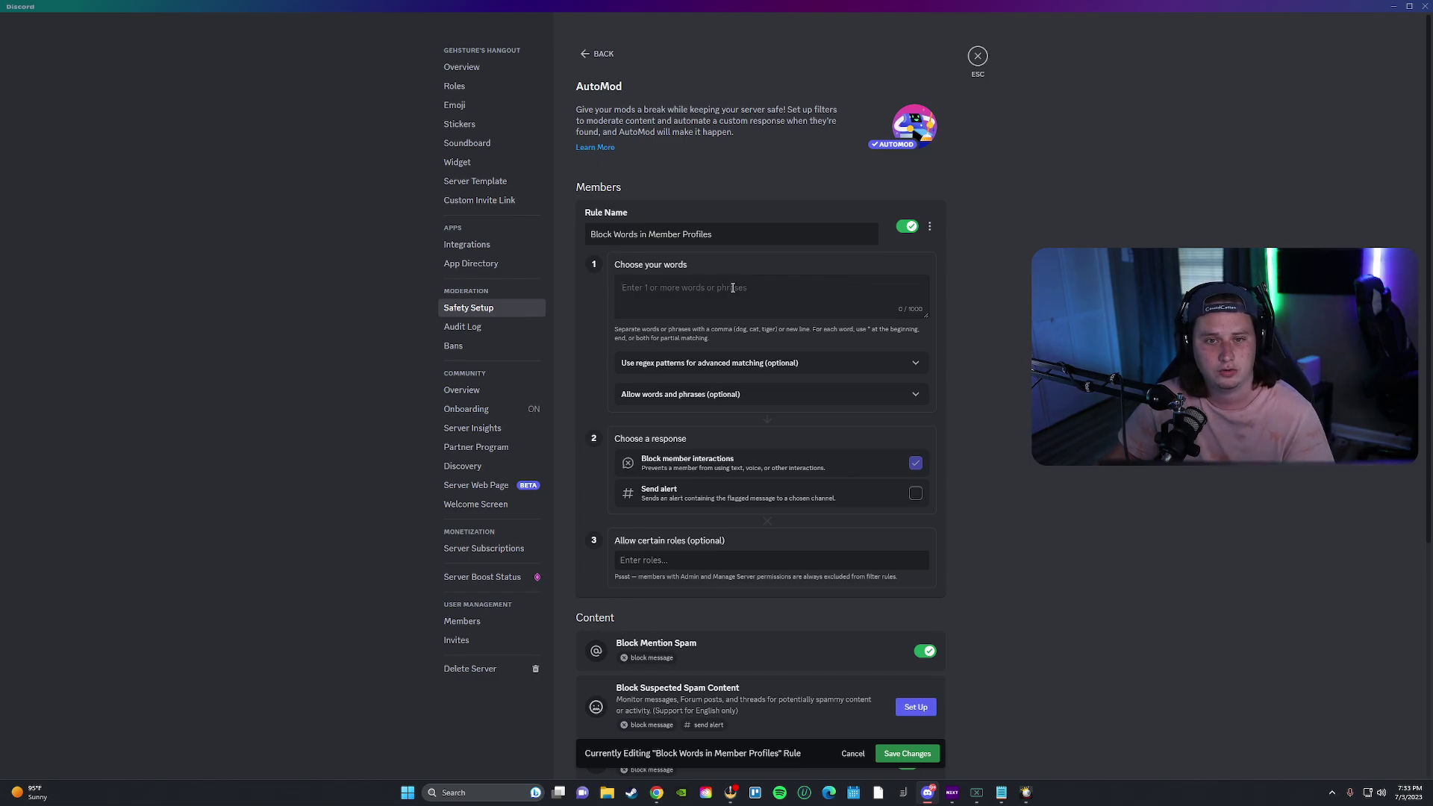
key(Escape)
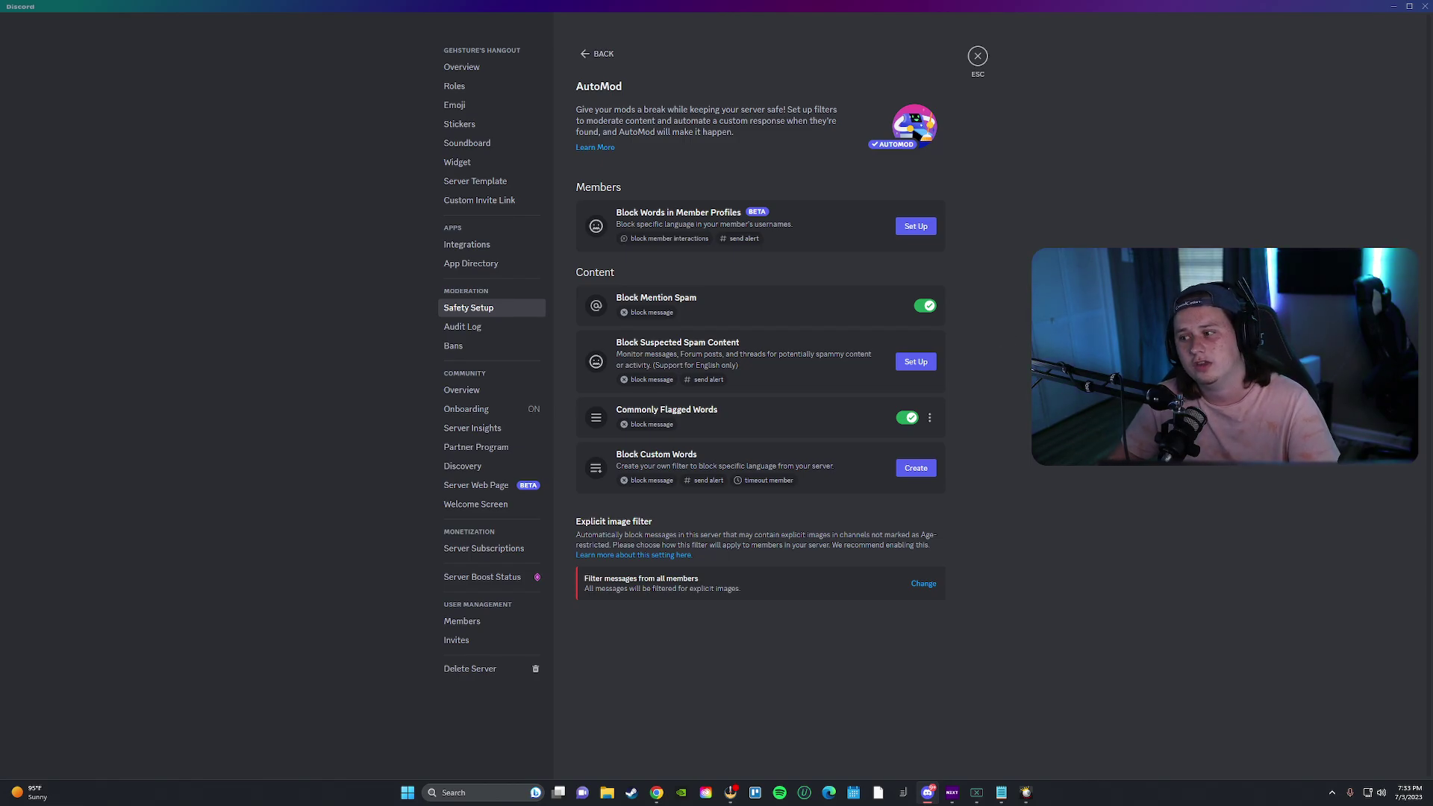
click(805, 429)
Step: Close the Commonly Flagged Words rule editor
click(797, 420)
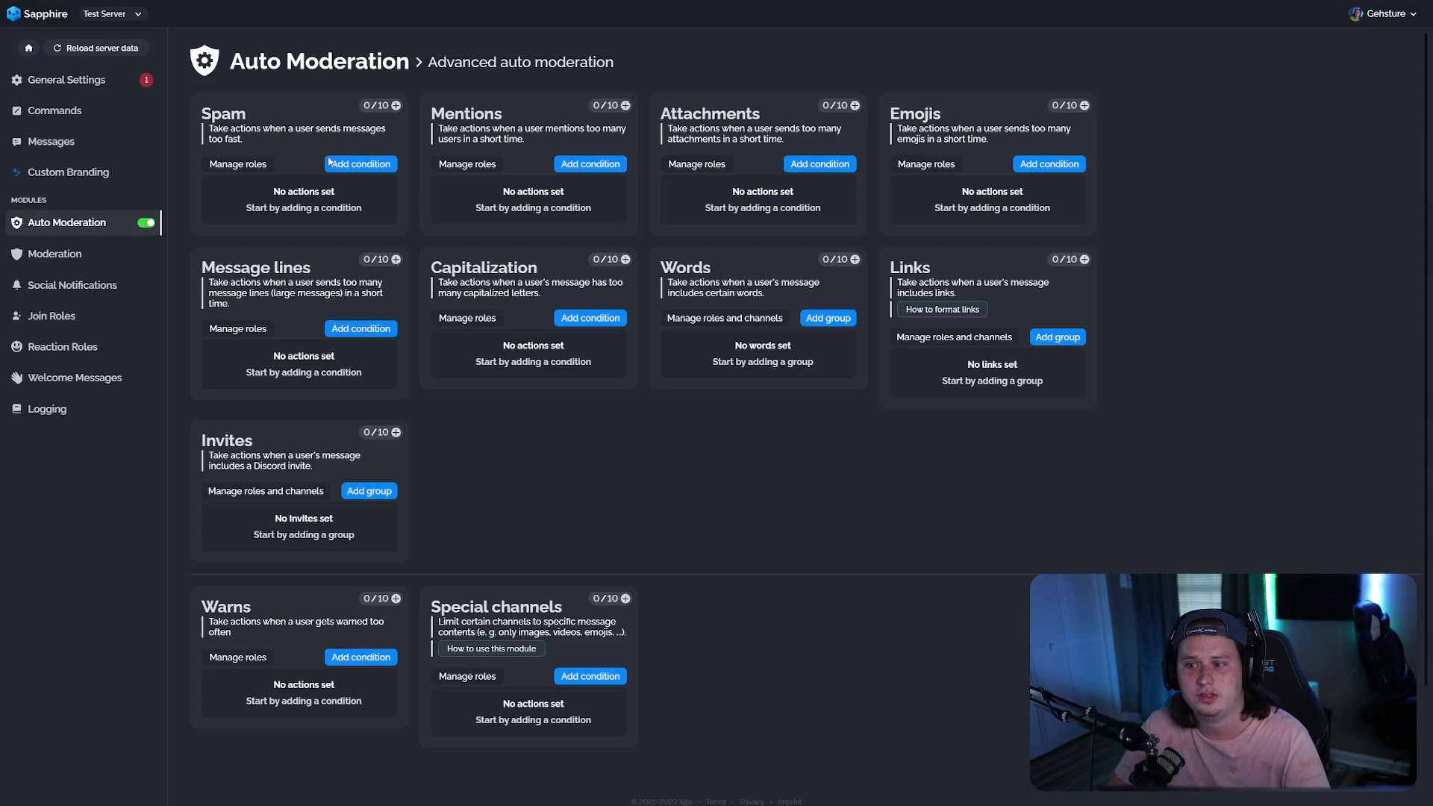
Step: Return to Advanced auto moderation and add a new group to the Links rule
click(277, 63)
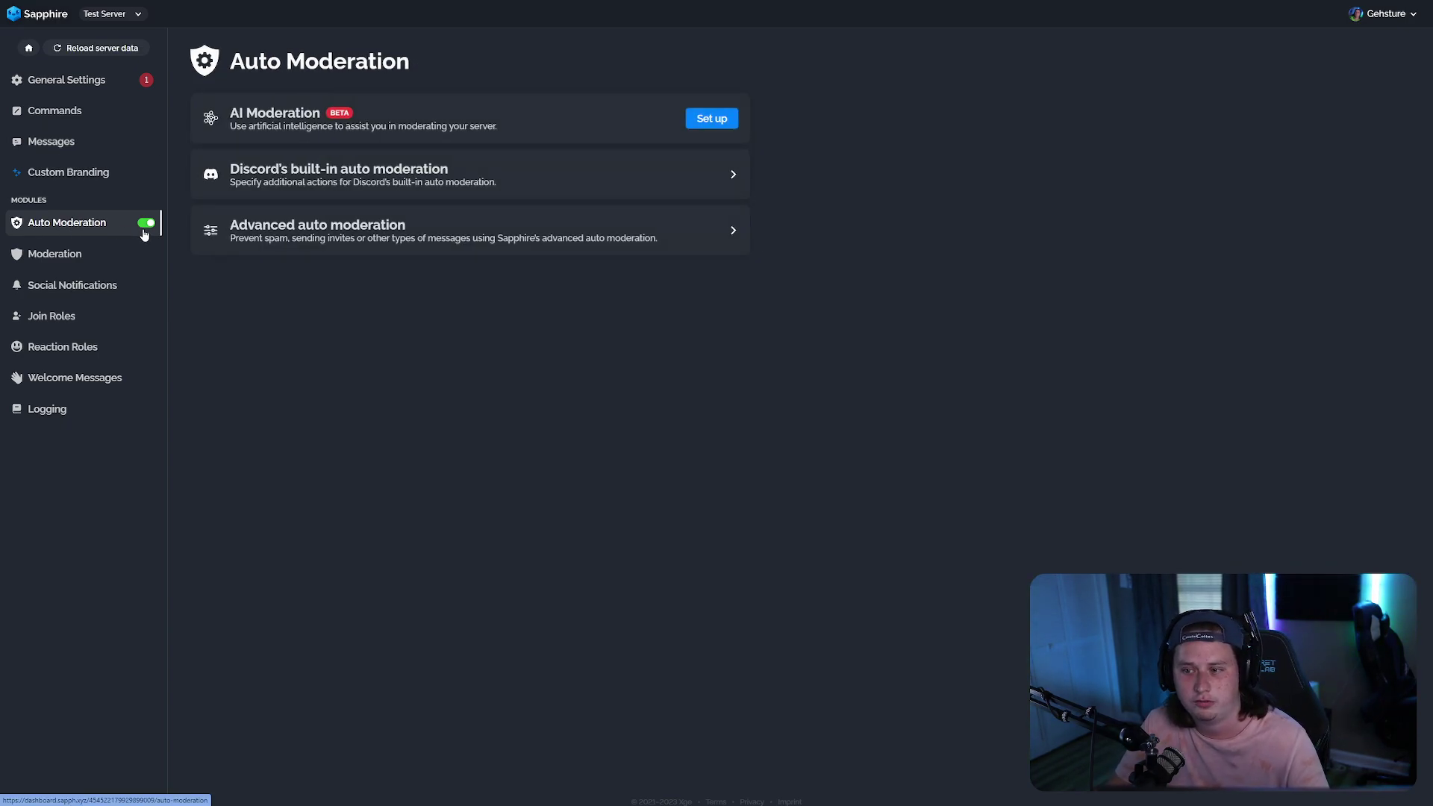
click(390, 238)
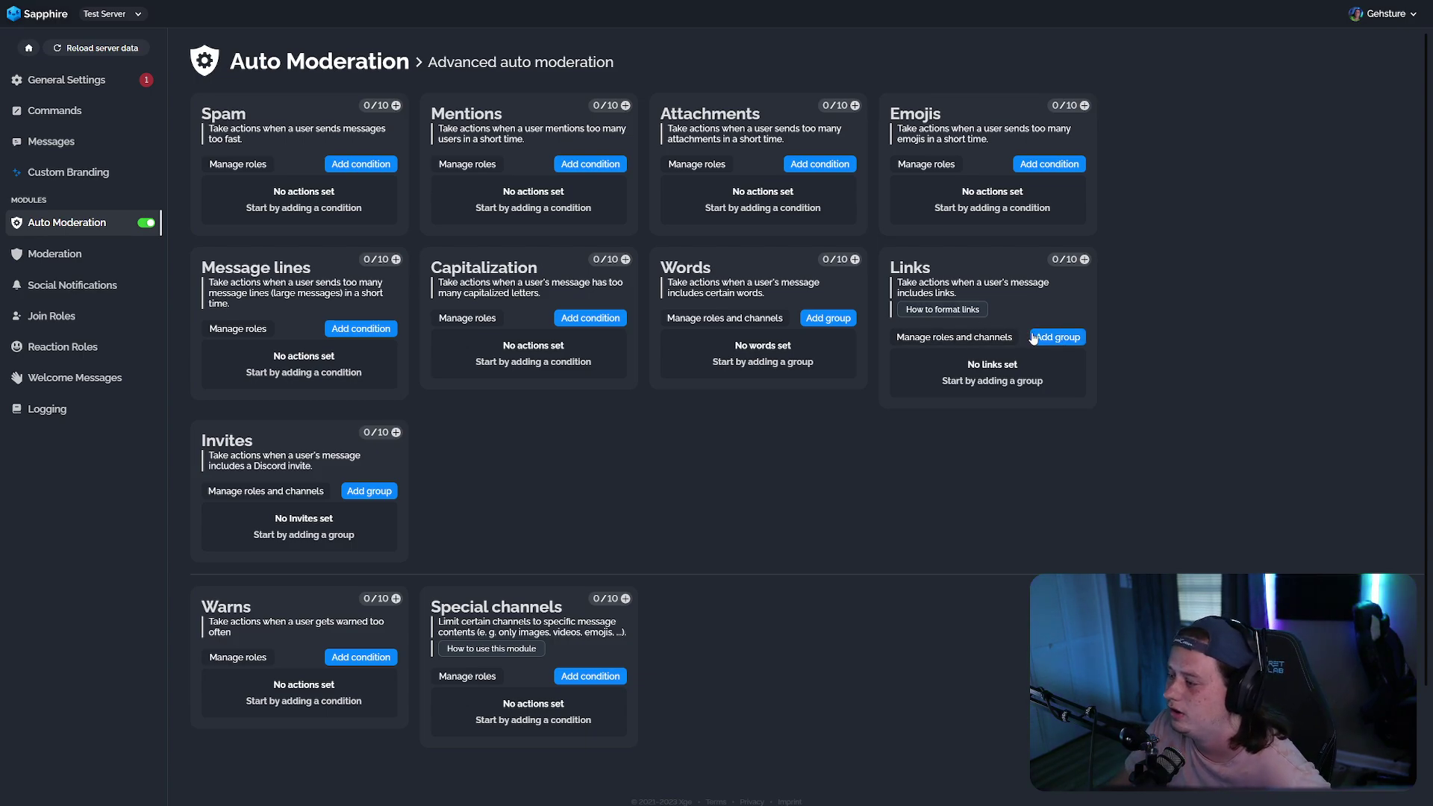
click(1057, 337)
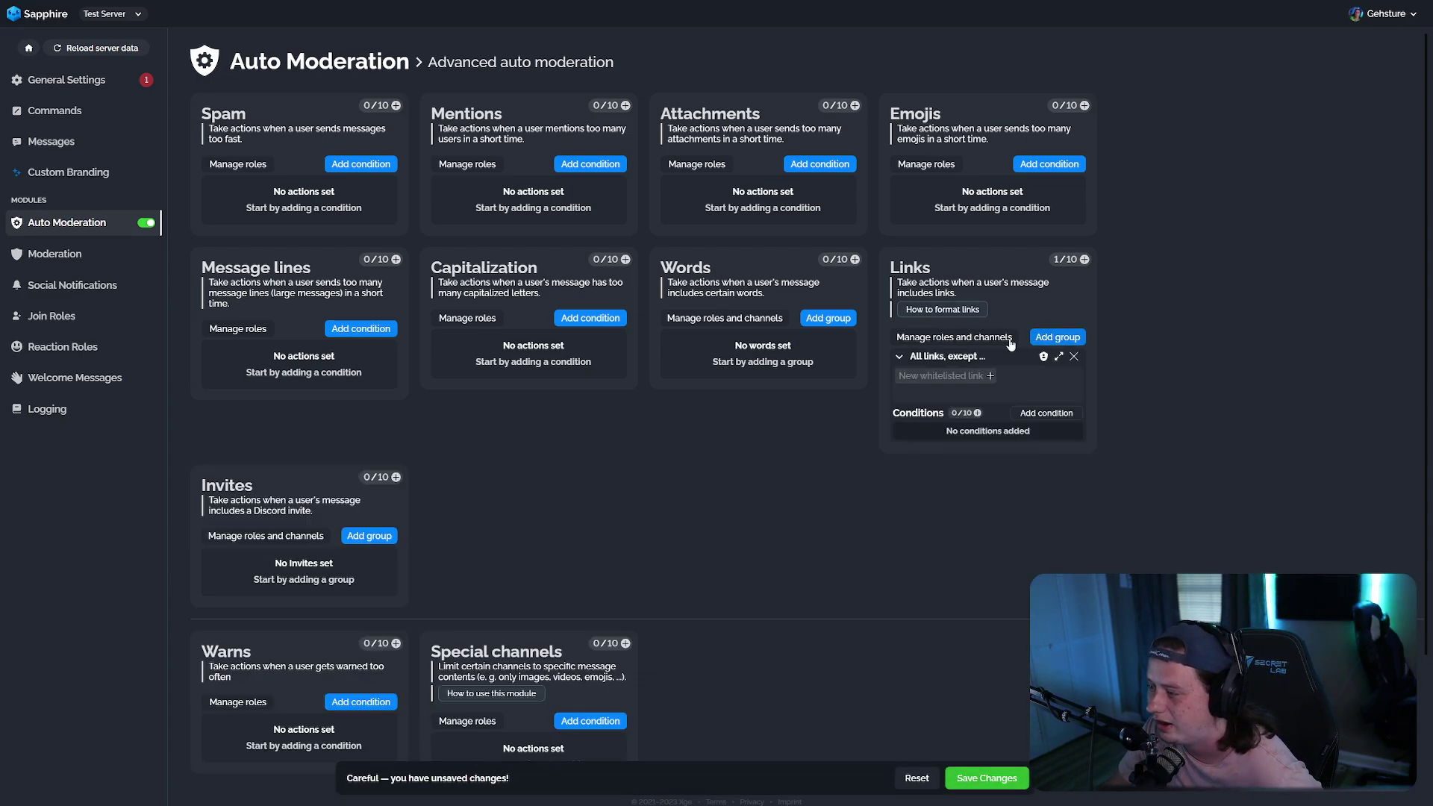
Step: Give the Links group a condition with a Delete messages action set to delete all, and save
click(1029, 416)
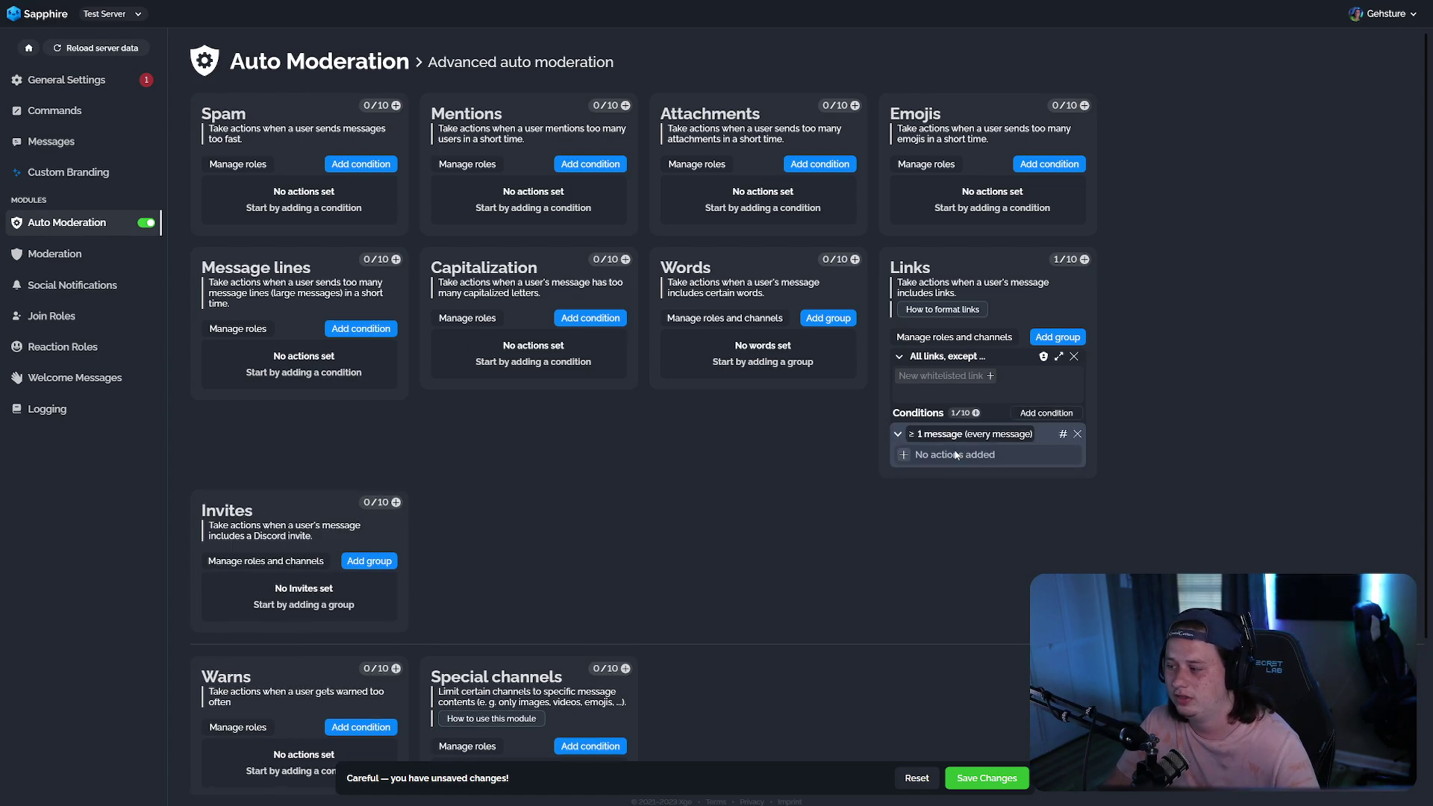
click(906, 455)
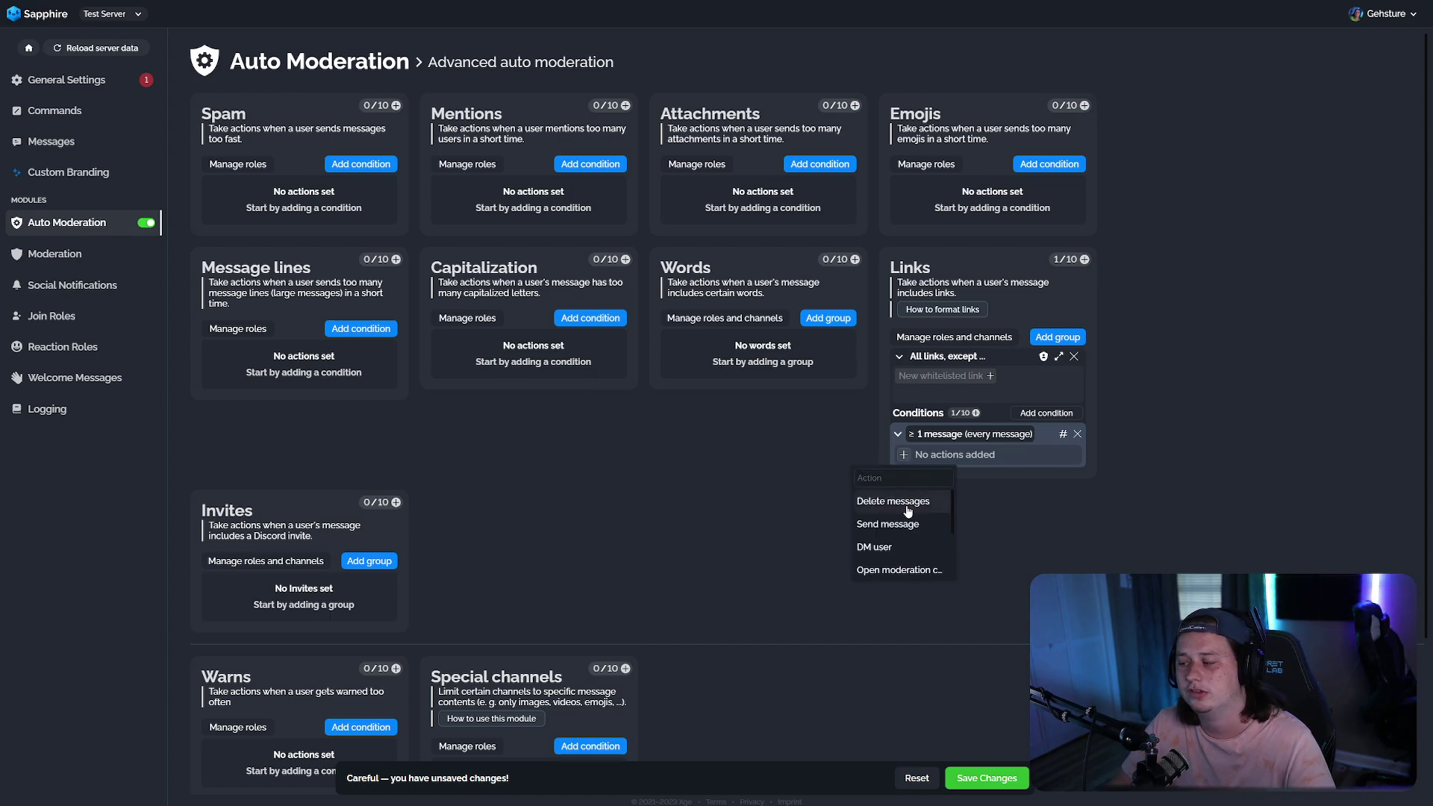
click(906, 502)
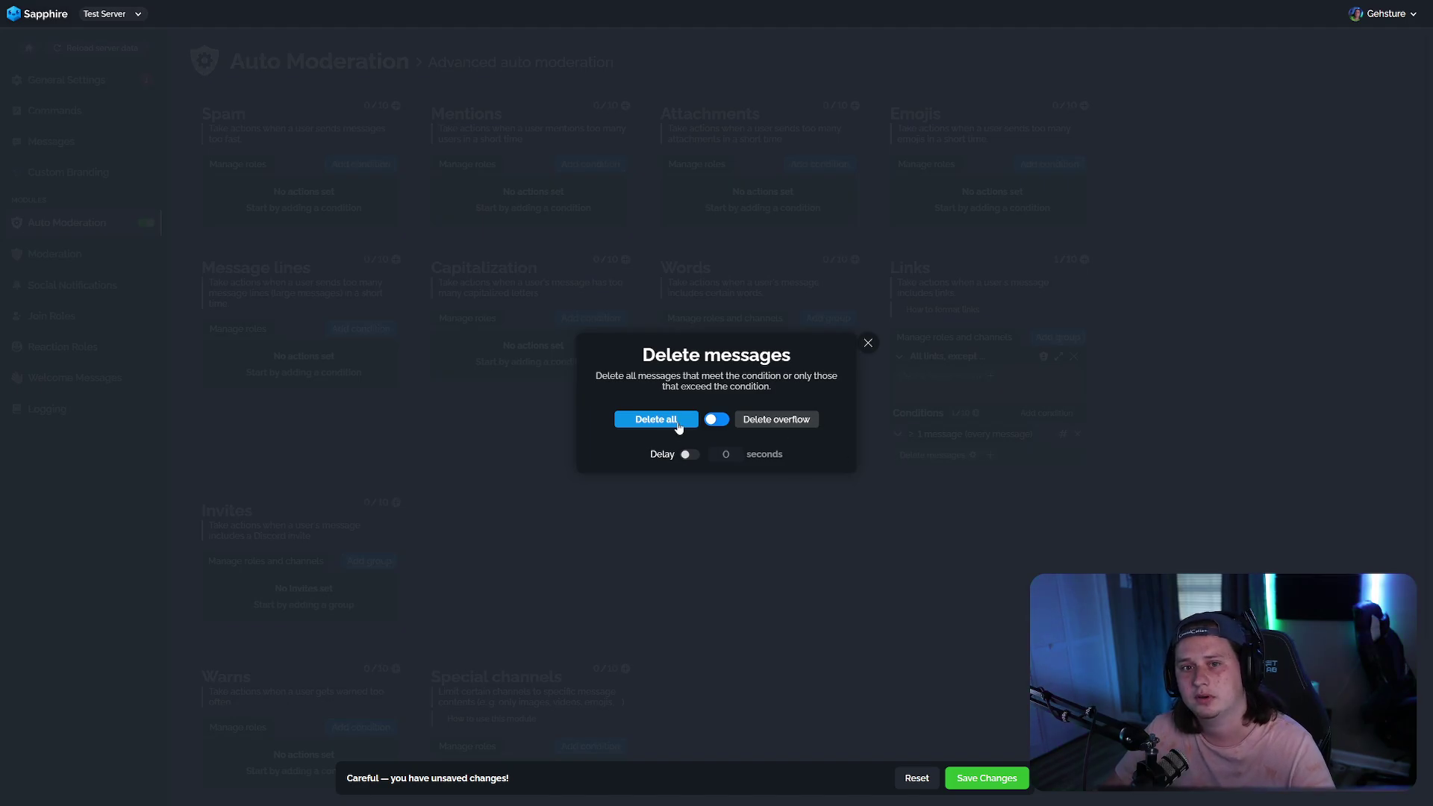
click(987, 778)
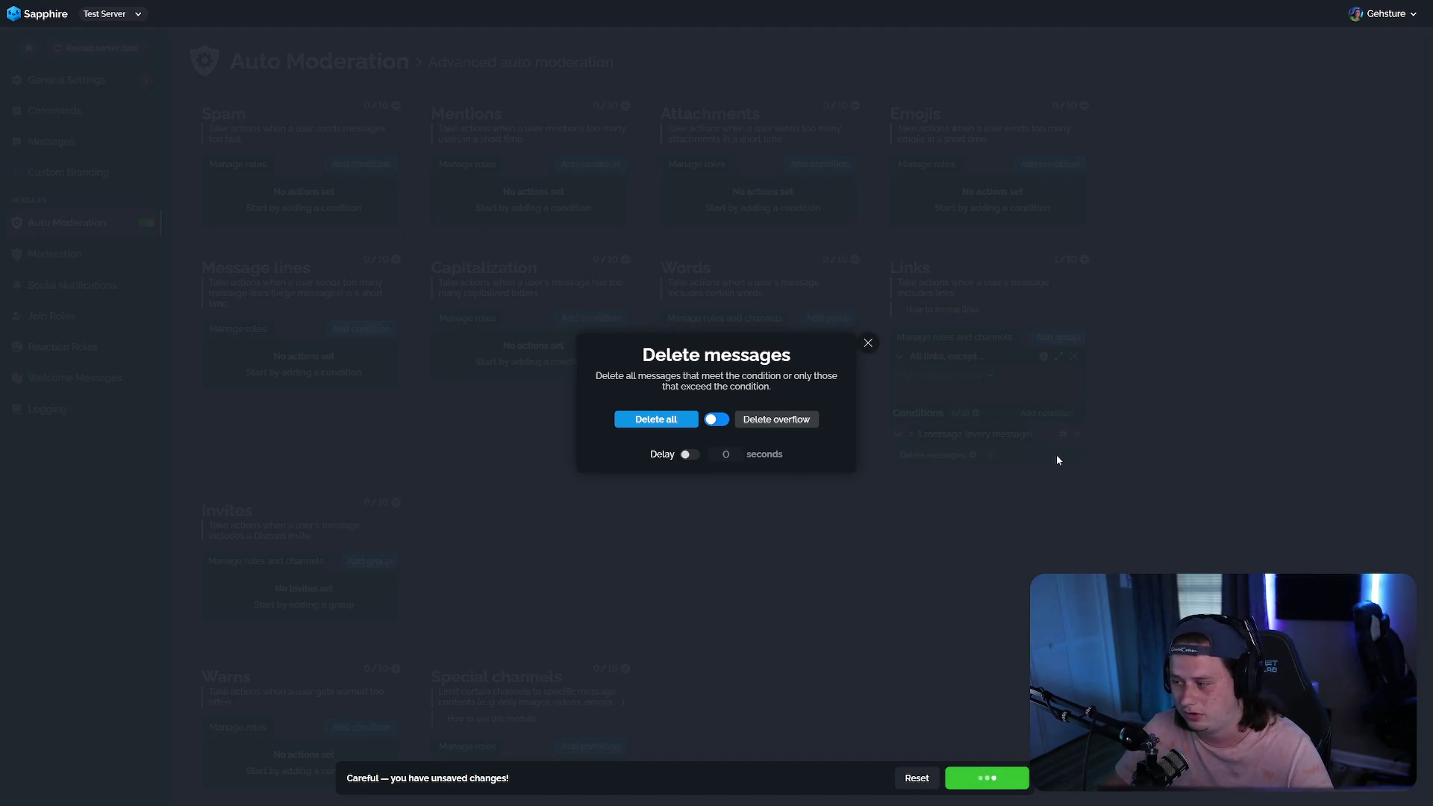
click(867, 342)
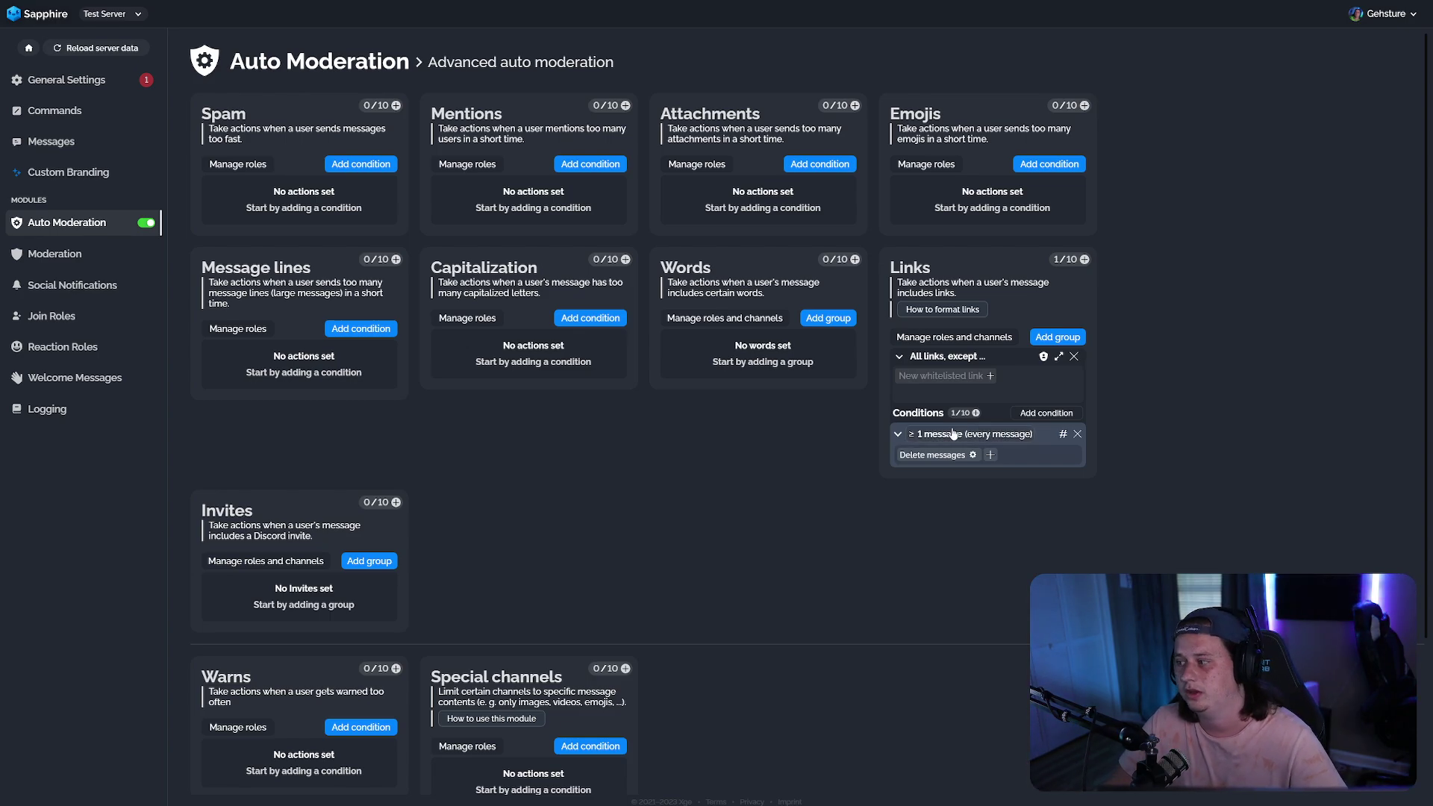
Step: Exclude the Red role from the Links group's punishment and save the Group Roles setting
click(1043, 358)
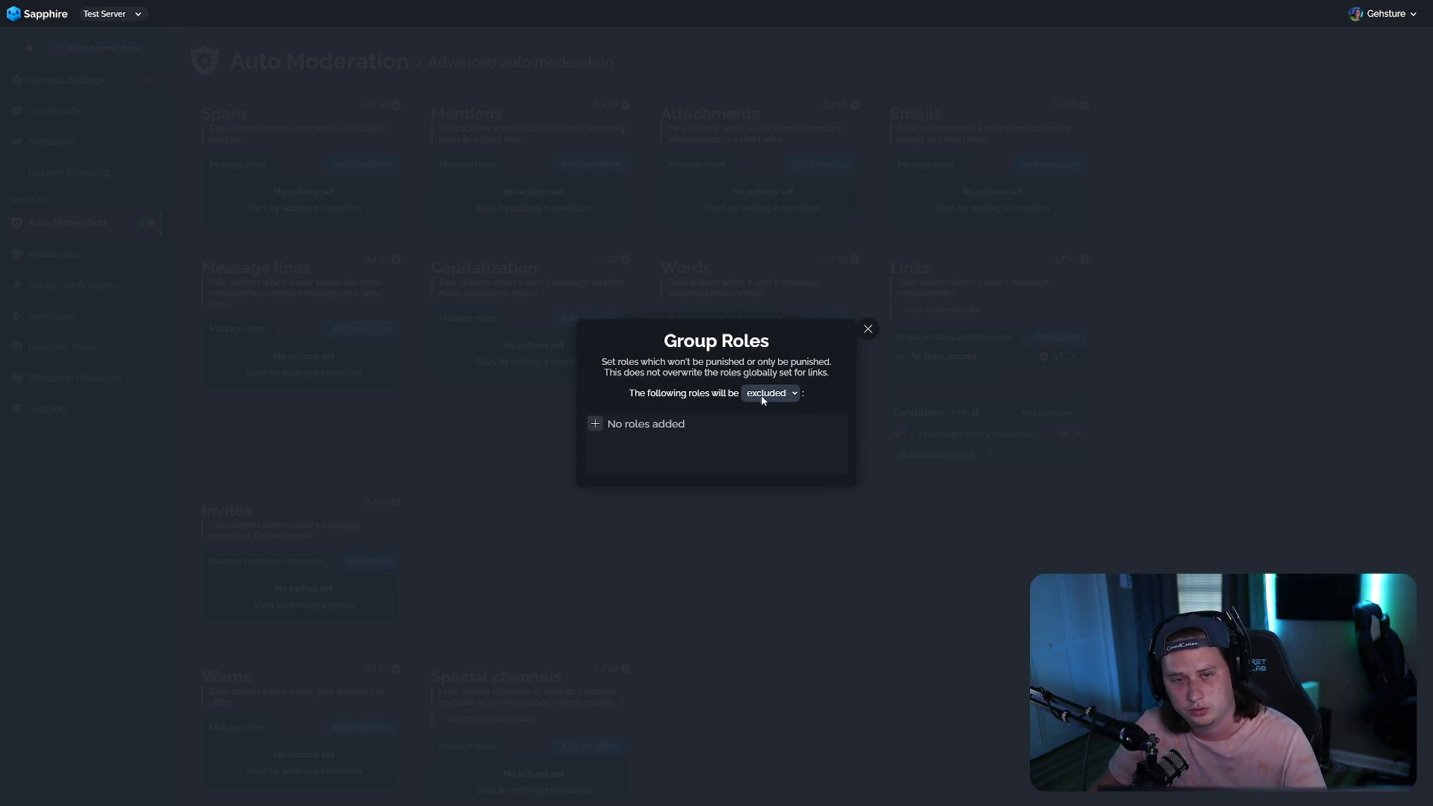
click(600, 429)
scroll(618, 477, down, 4)
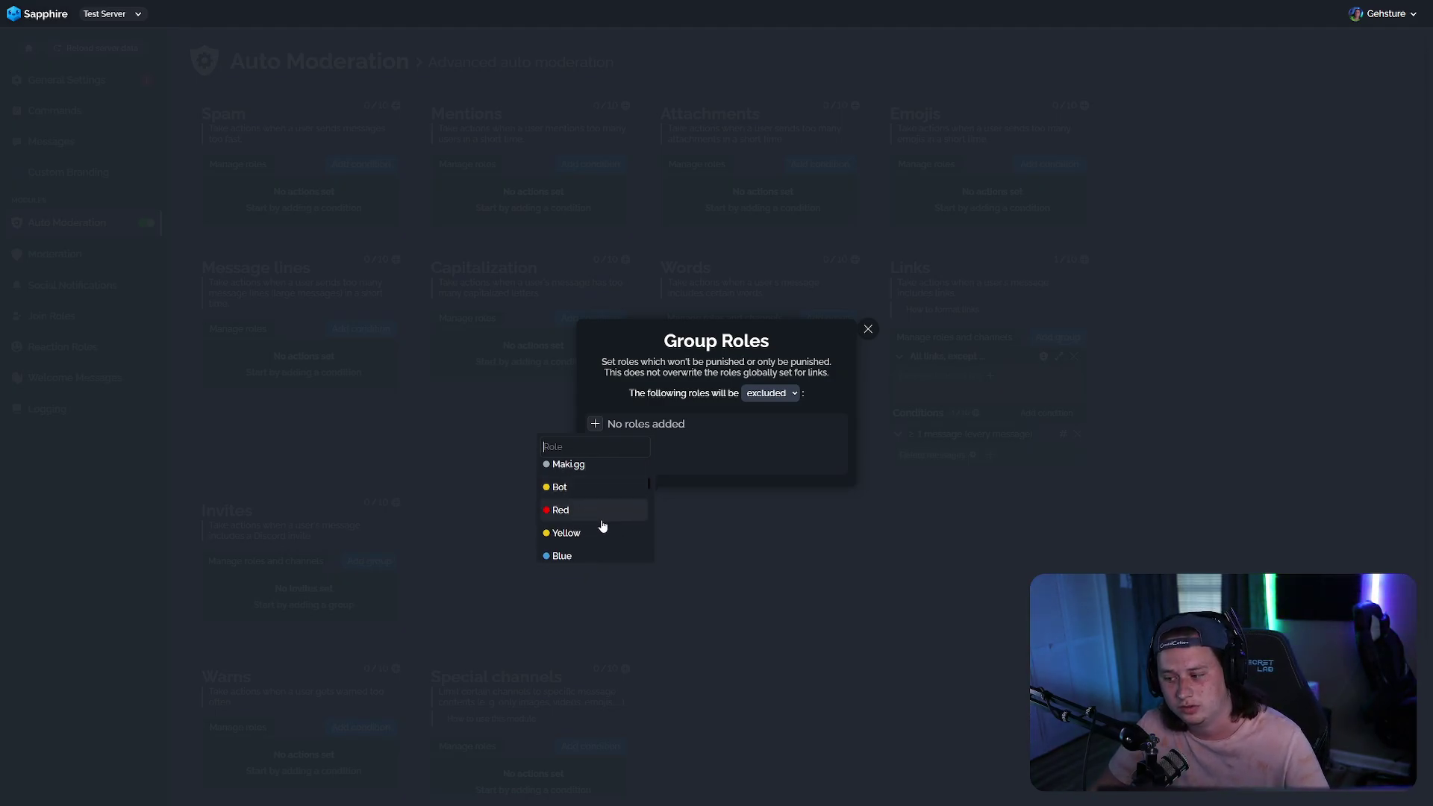
click(603, 515)
click(996, 778)
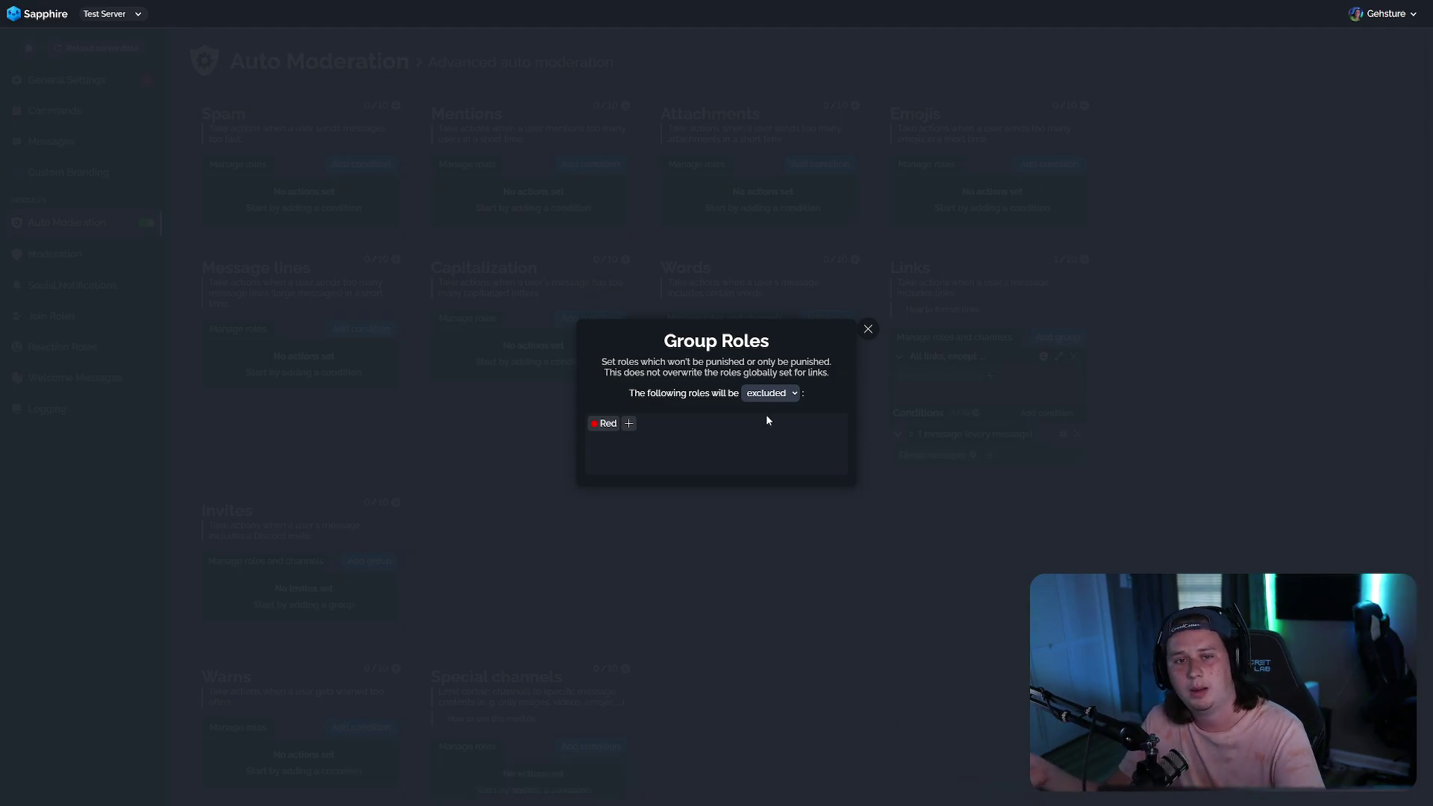
key(Escape)
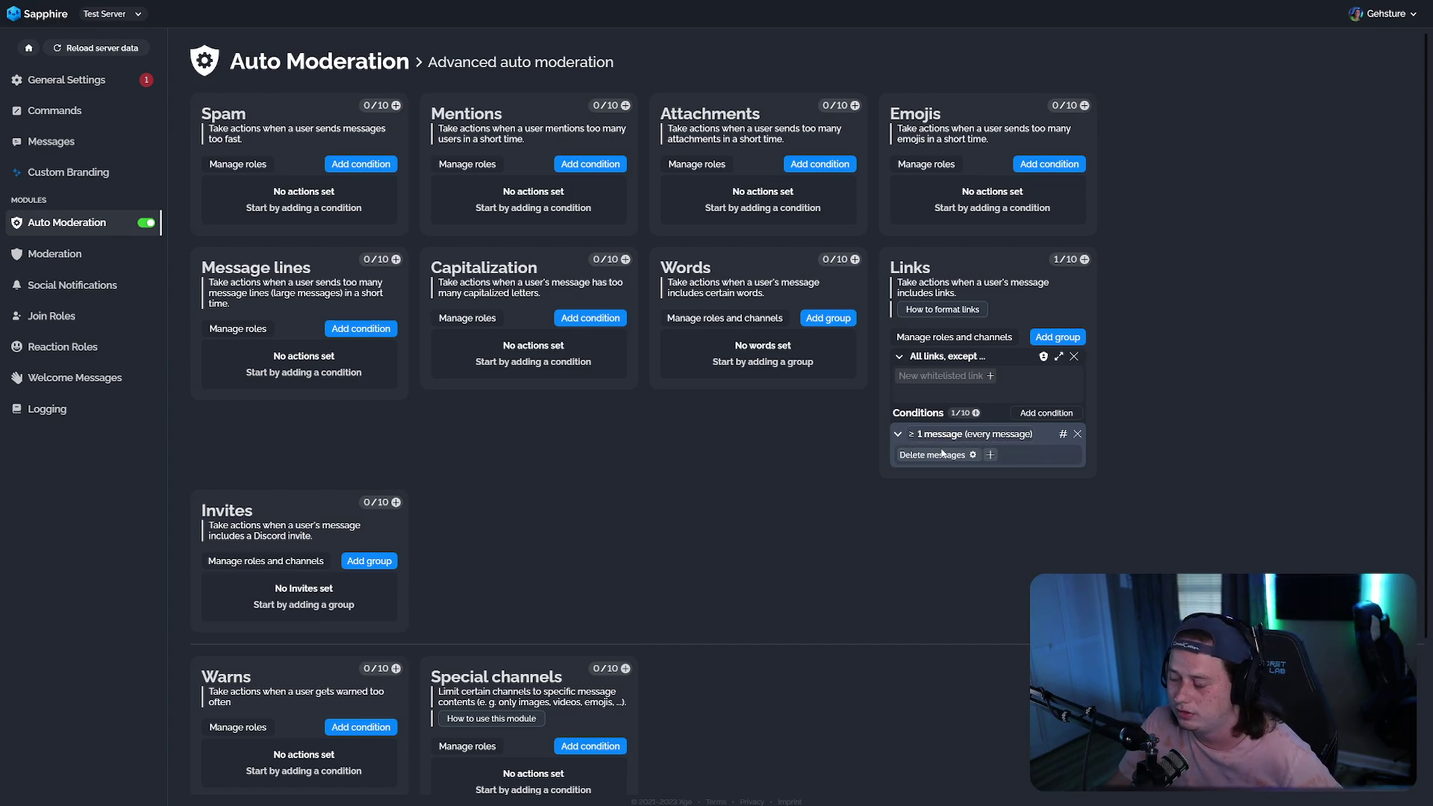
Step: Add #links as an excluded channel on the Links condition and save the change
click(1064, 436)
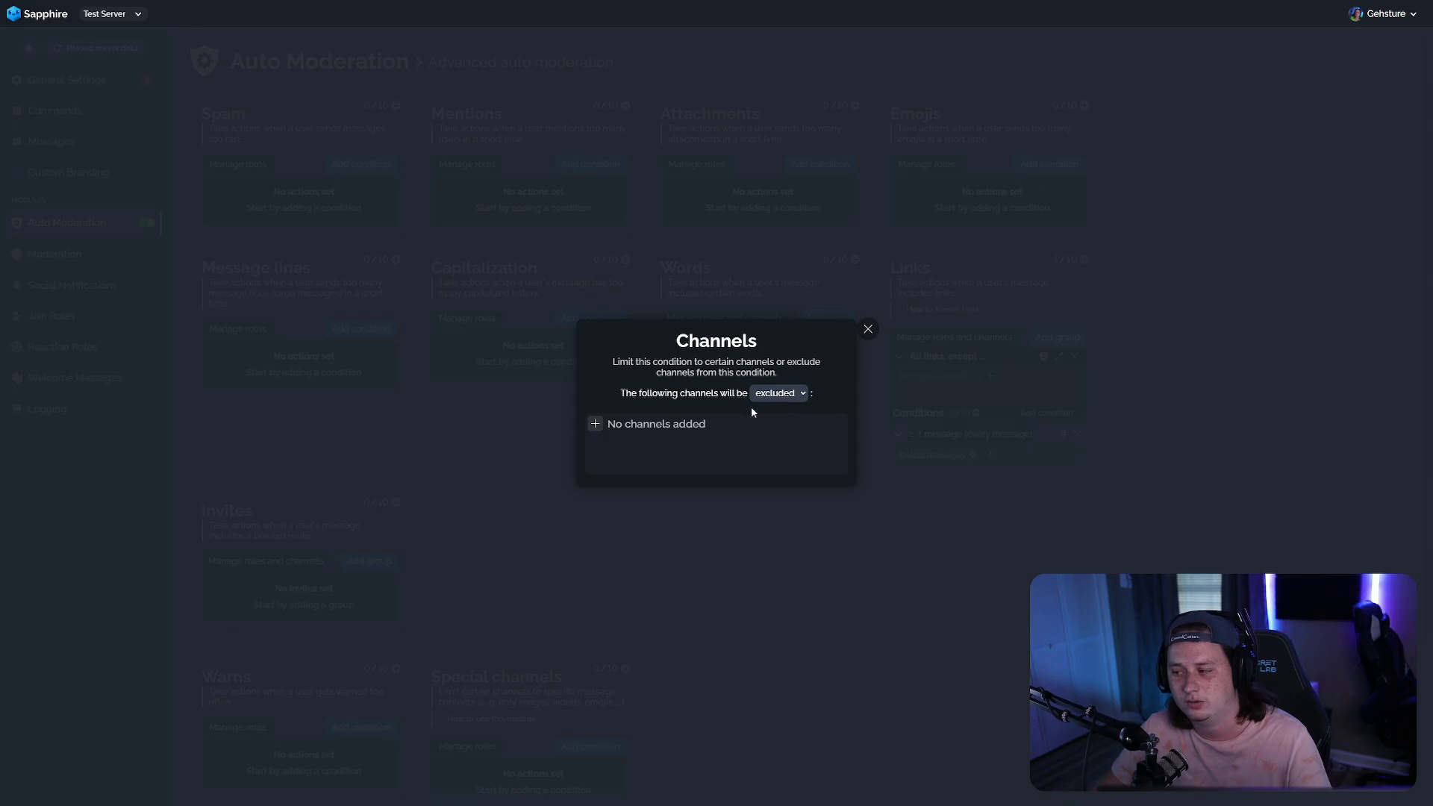
click(596, 425)
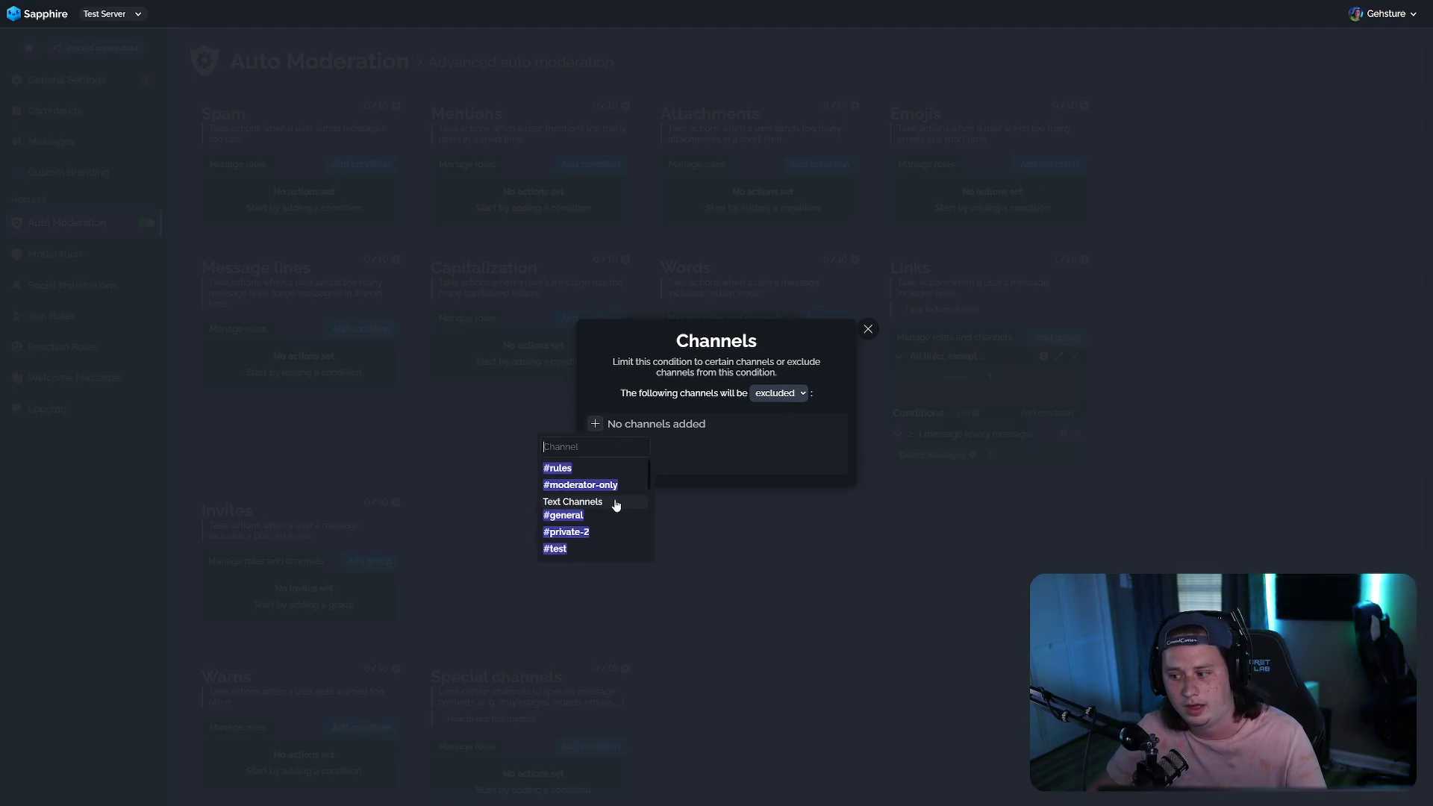
click(1066, 439)
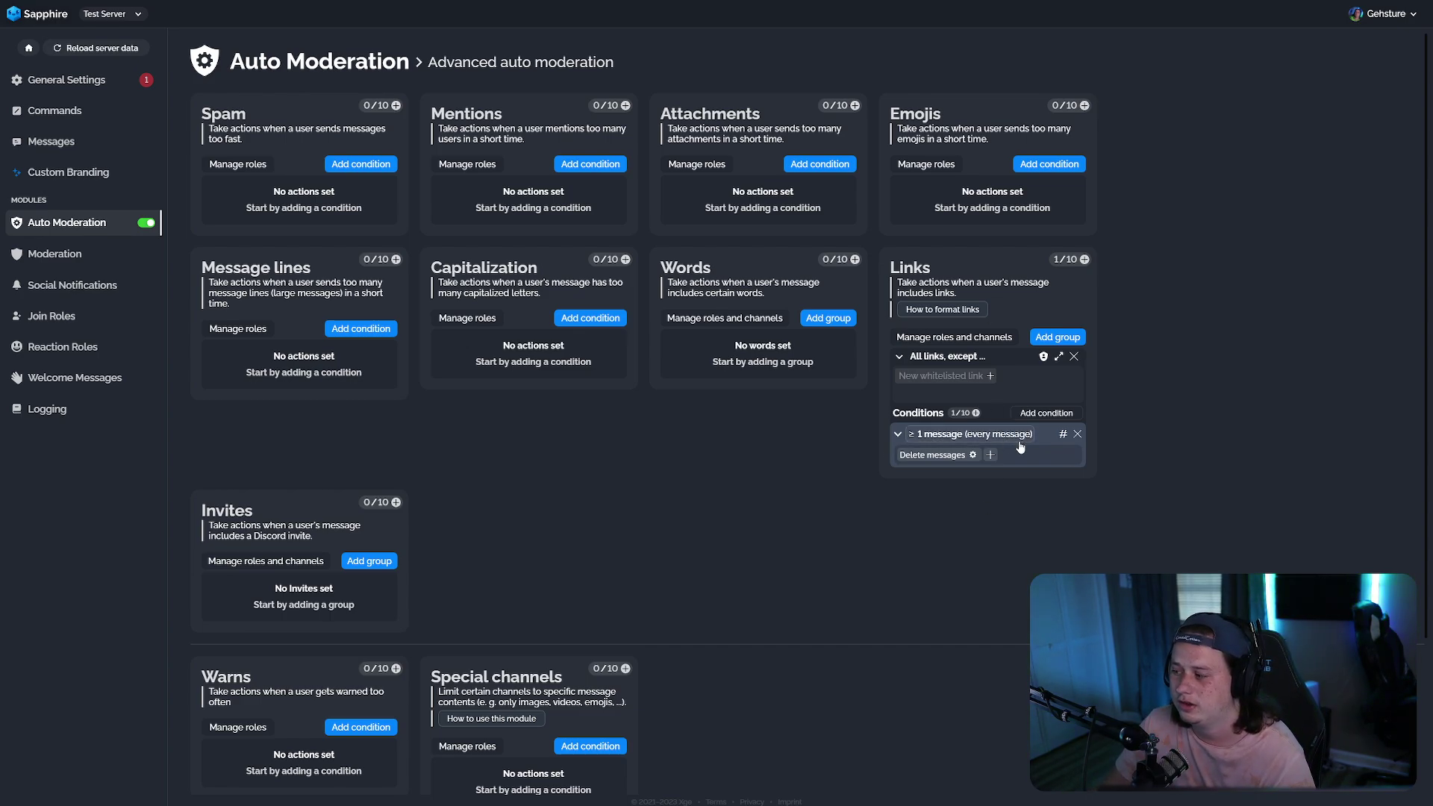
click(1063, 437)
click(603, 424)
scroll(617, 504, down, 3)
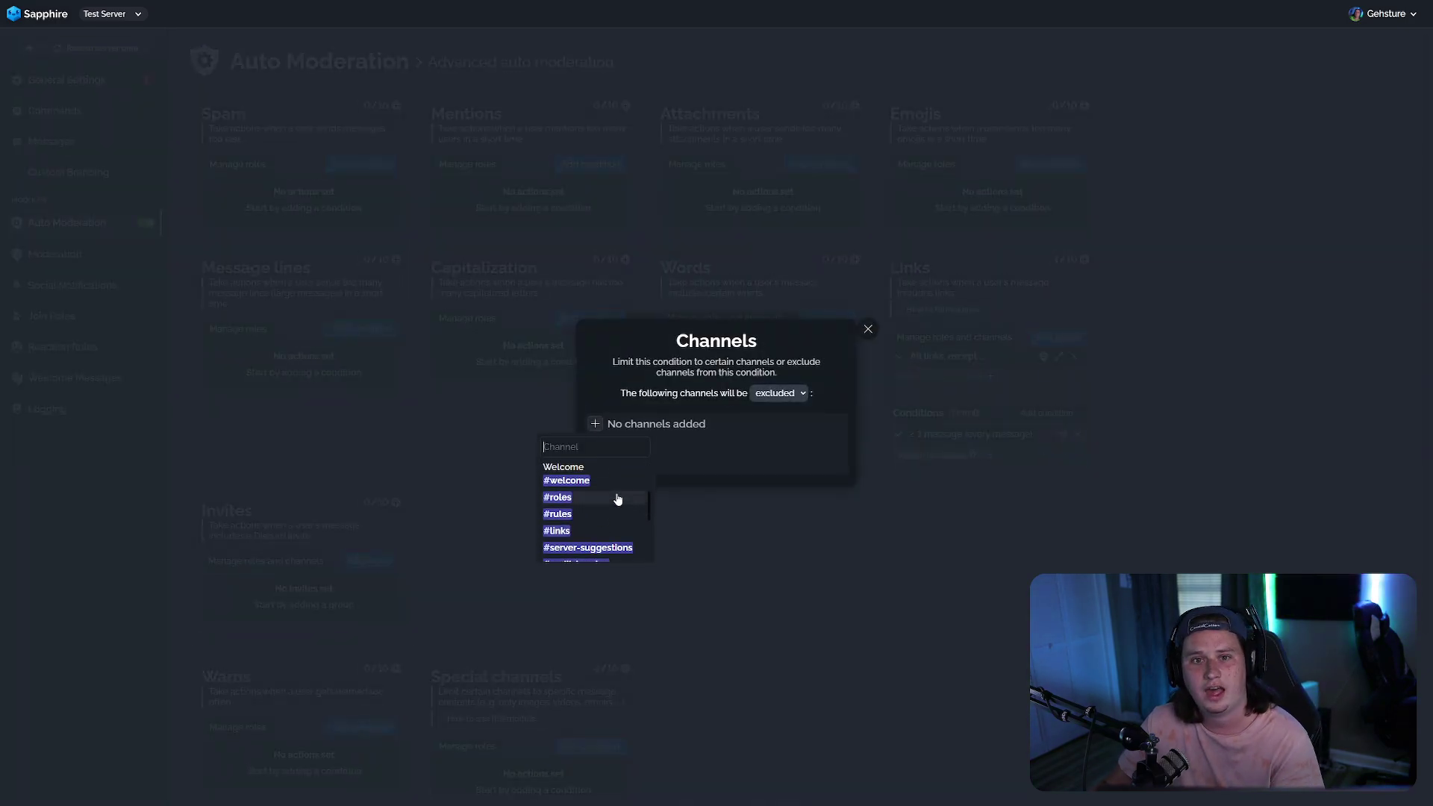
scroll(595, 503, up, 2)
scroll(586, 496, down, 2)
click(560, 530)
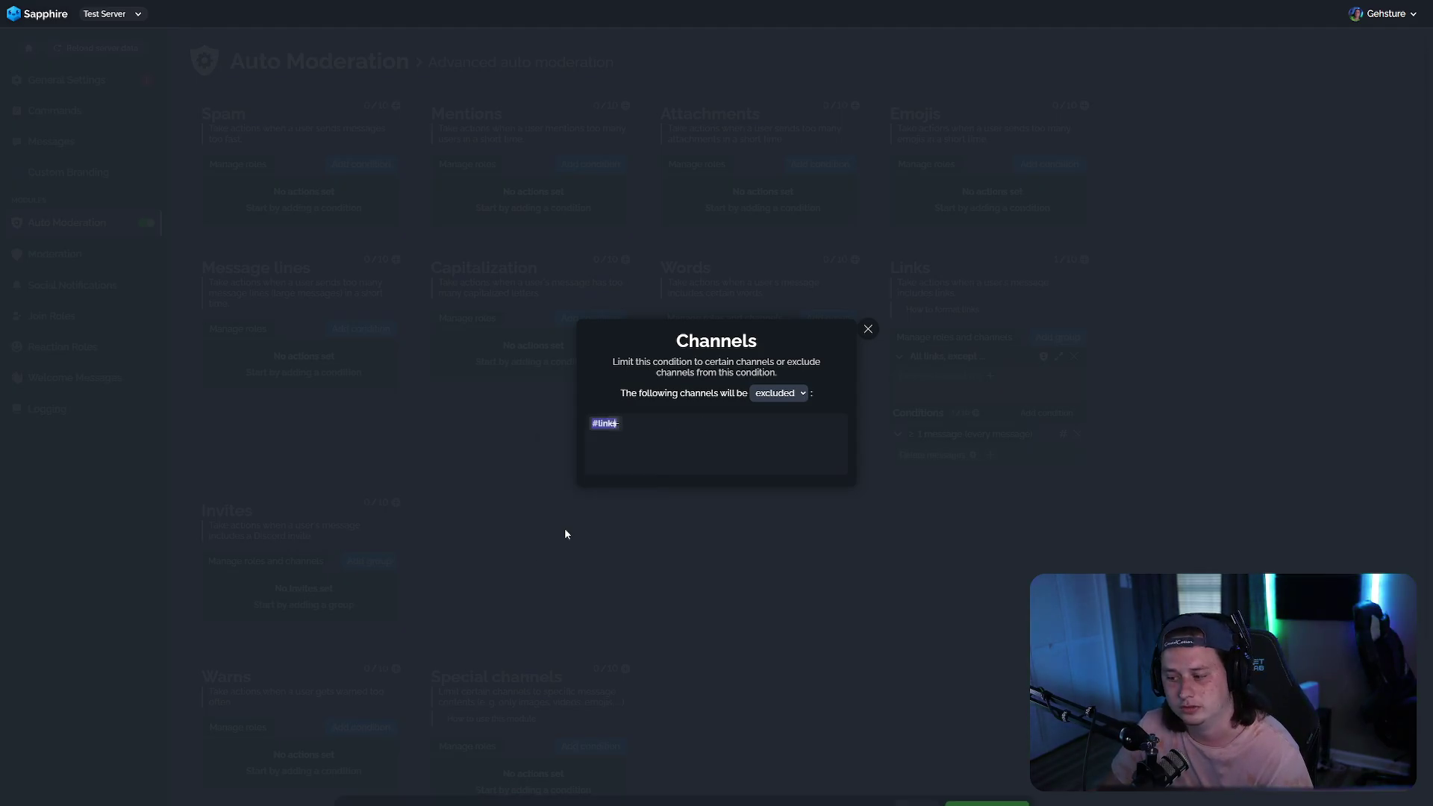
click(998, 780)
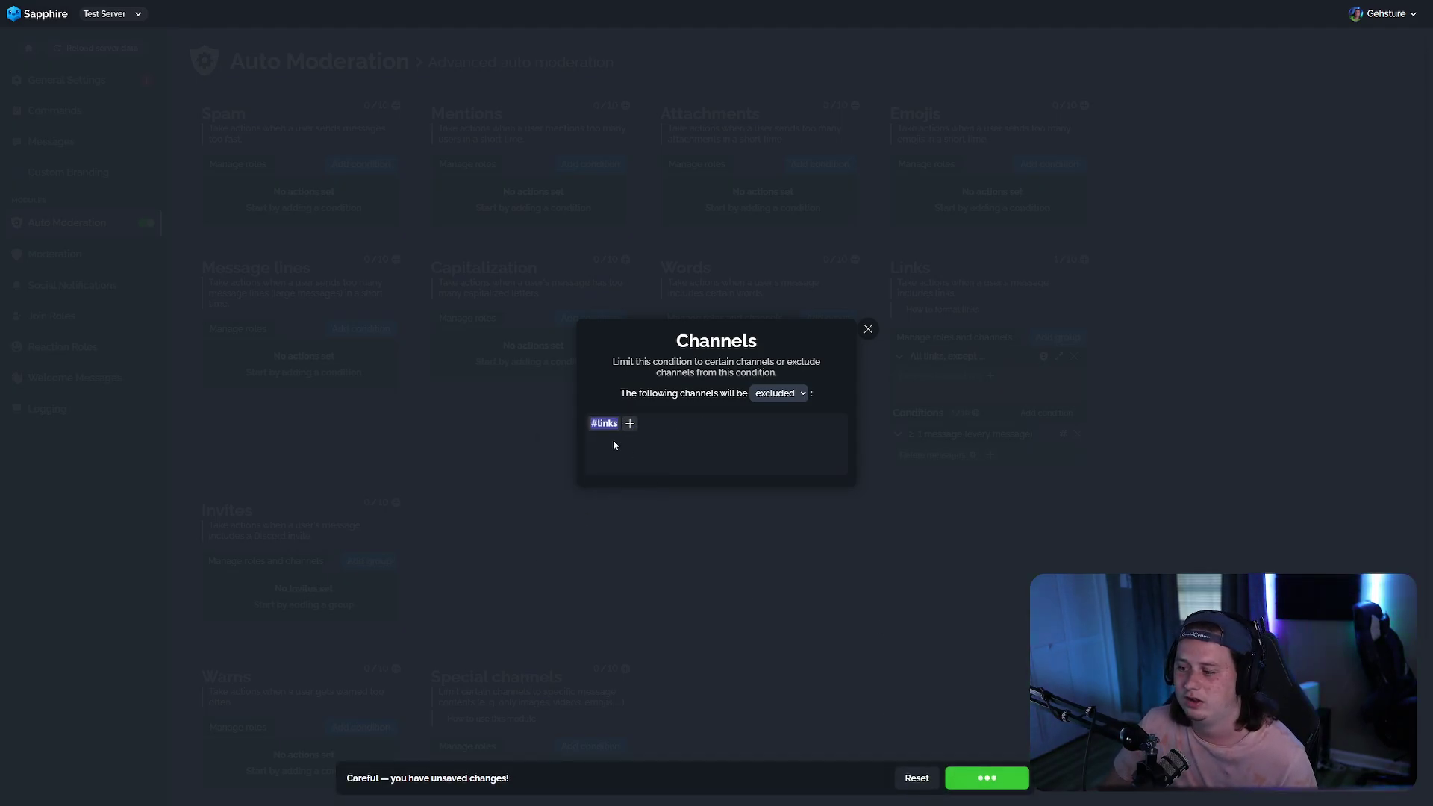